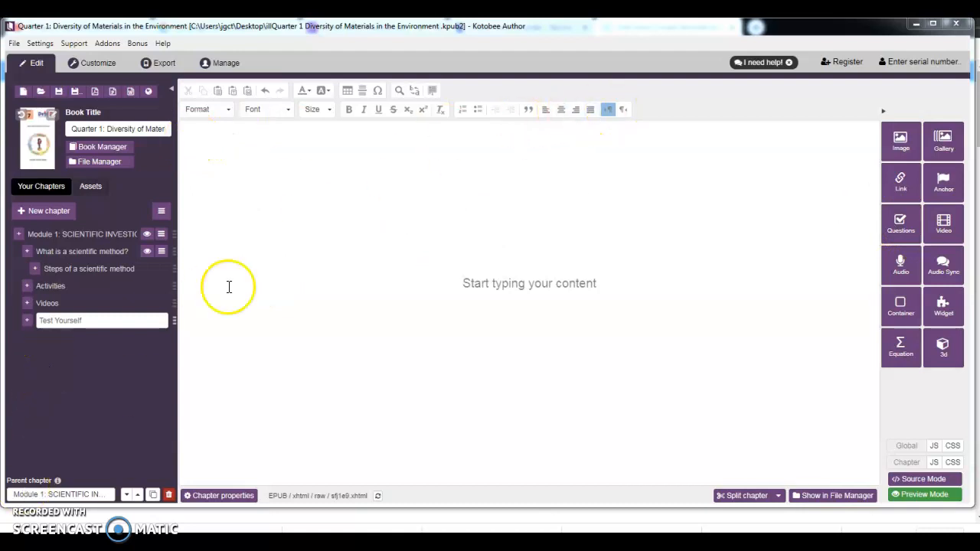
Enter "Test Yourself" as the heading text on the Test Yourself chapter's page
click(117, 319)
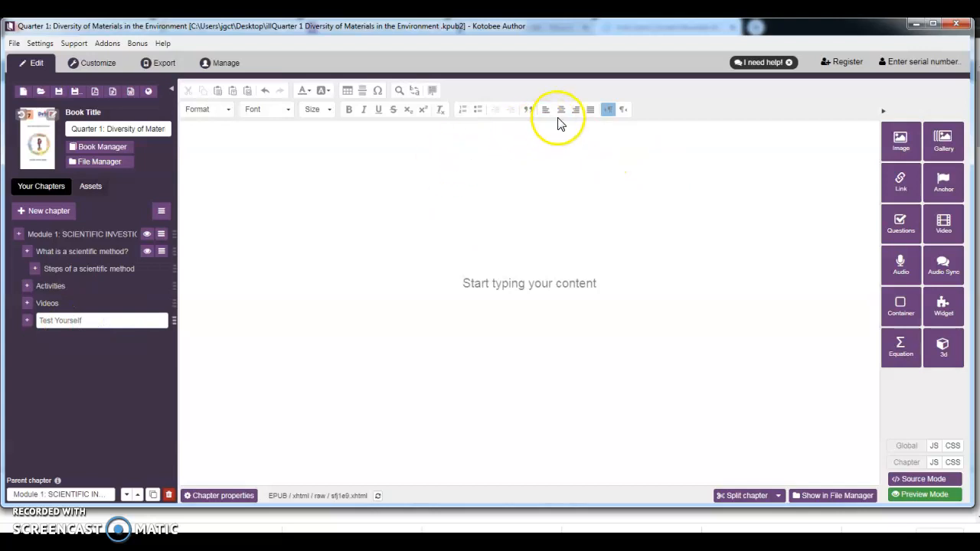
click(280, 201)
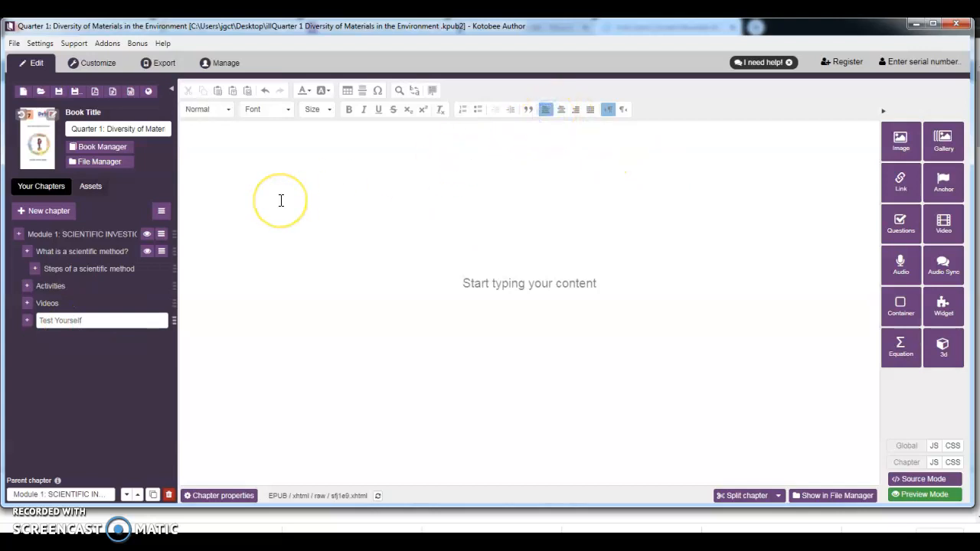
text(Test )
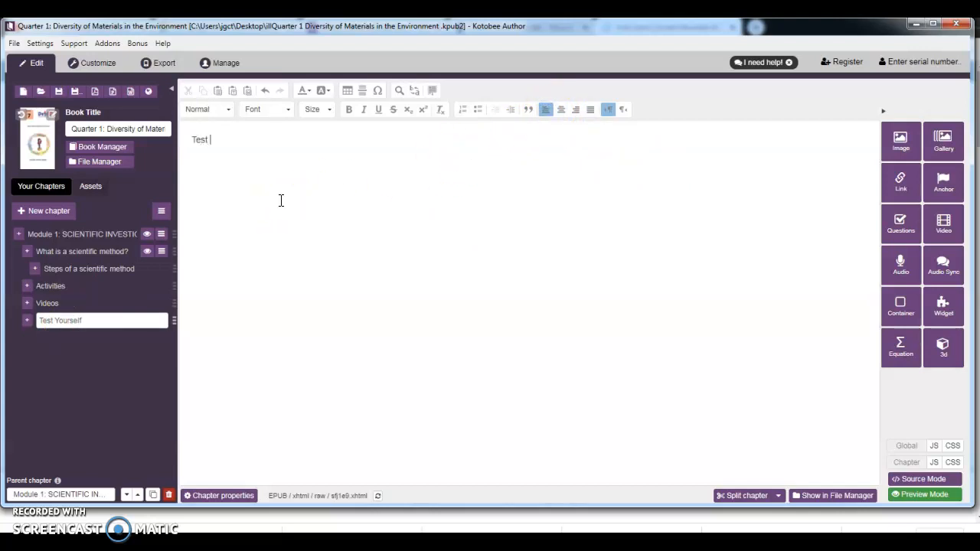
text(TYourself)
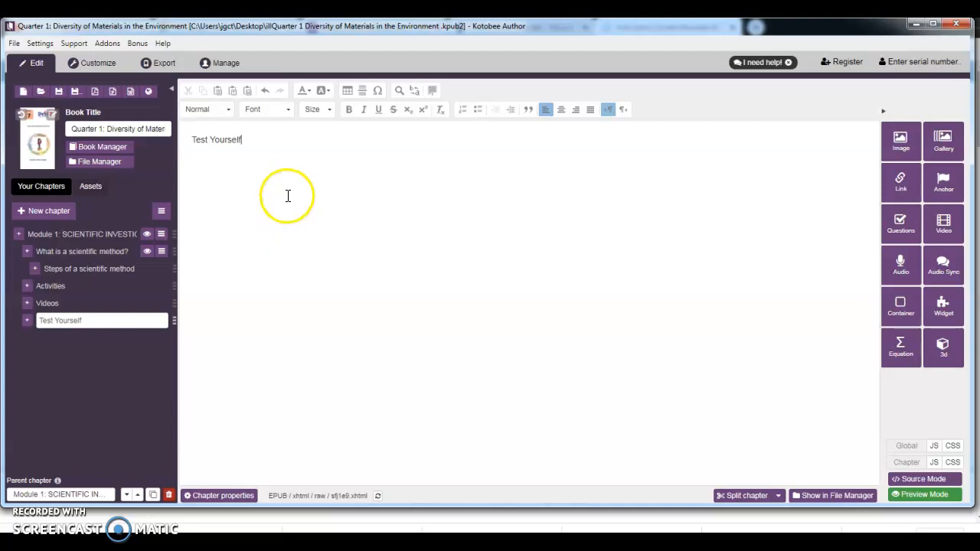
Set the font size of the "Test Yourself" heading to 20
drag(249, 140, 185, 138)
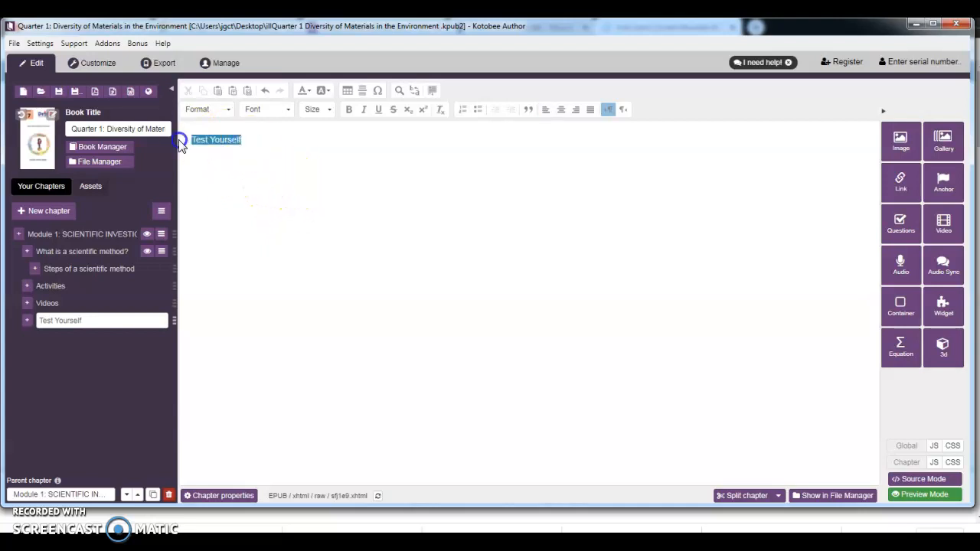
click(329, 112)
scroll(329, 192, down, 2)
click(329, 176)
click(323, 181)
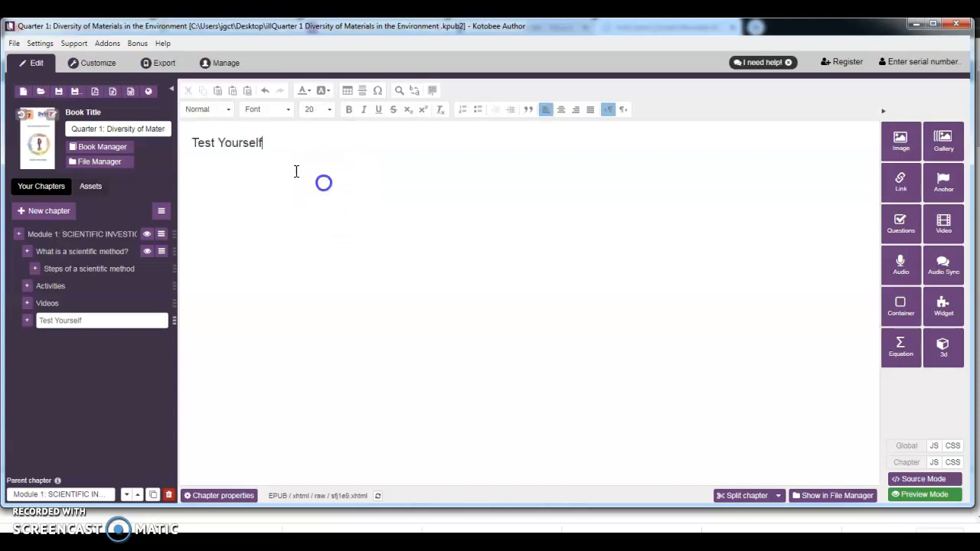
click(186, 143)
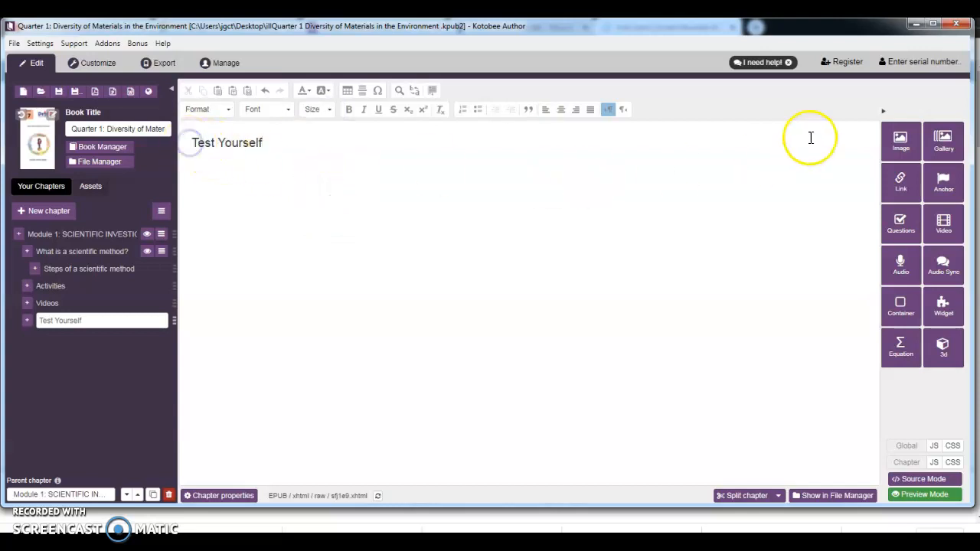
click(900, 140)
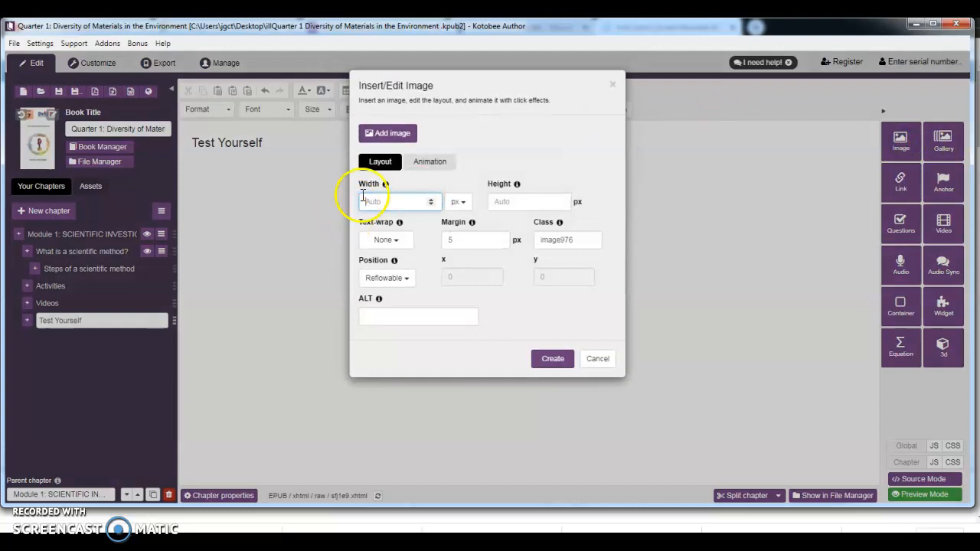
click(386, 134)
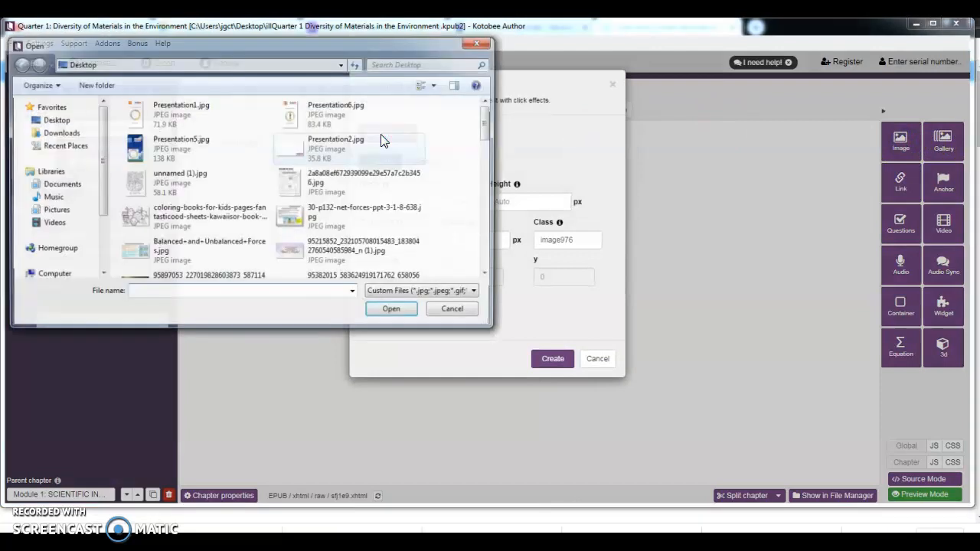
click(61, 133)
click(438, 149)
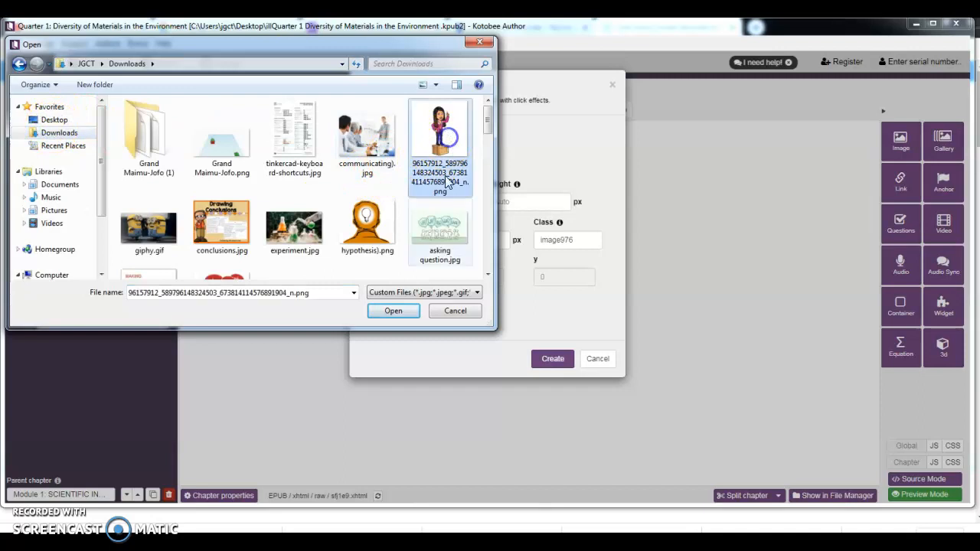
click(392, 310)
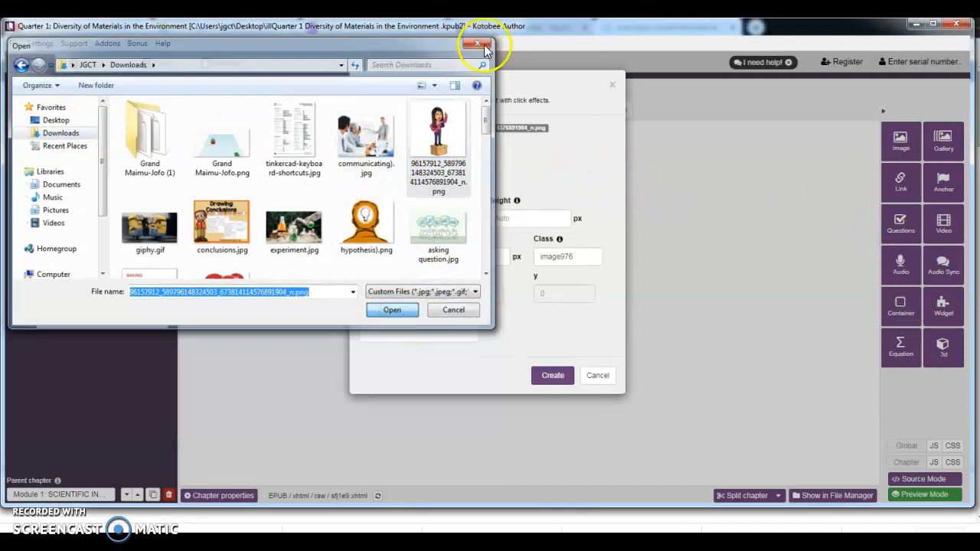
Insert the image with a width of 85 px, a height of 70 px and the Push left text wrap
click(399, 219)
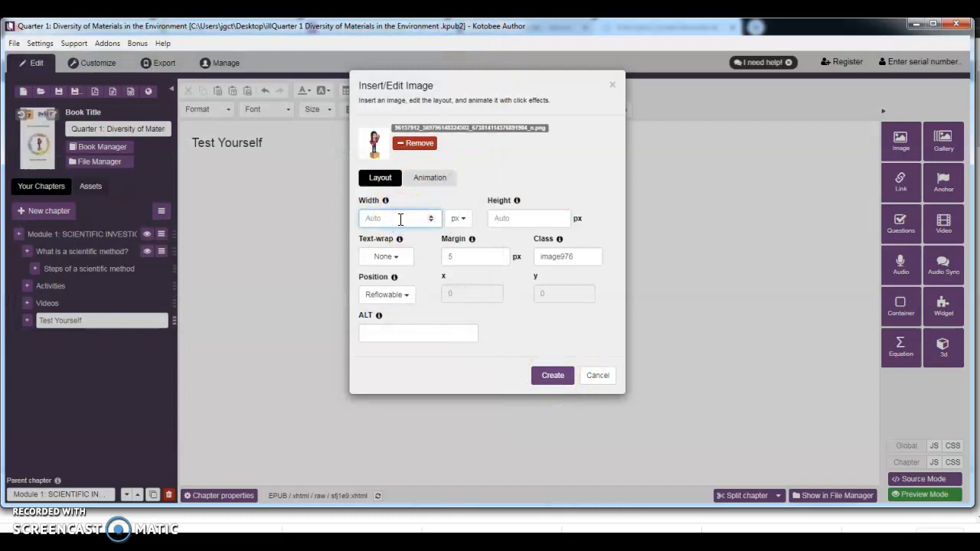
text(85)
click(535, 221)
text(70)
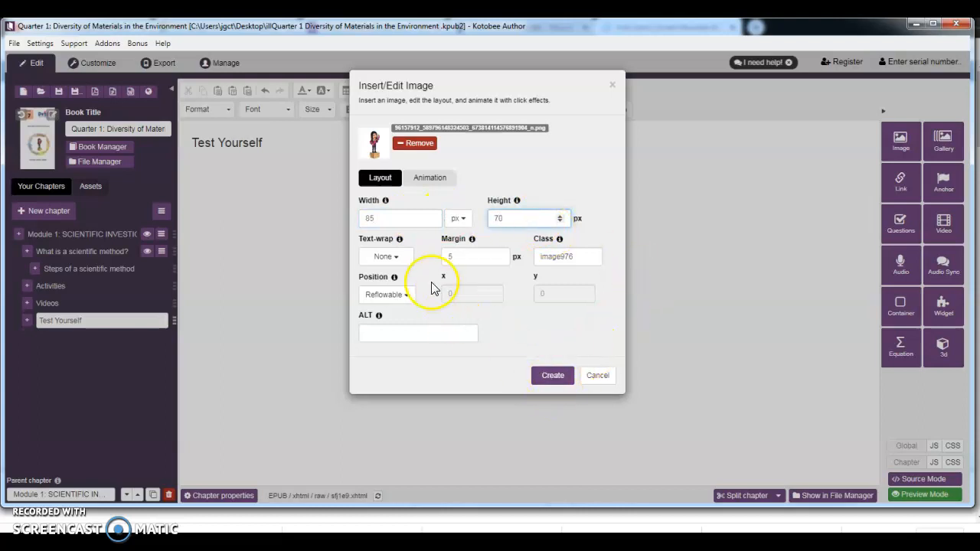
click(401, 263)
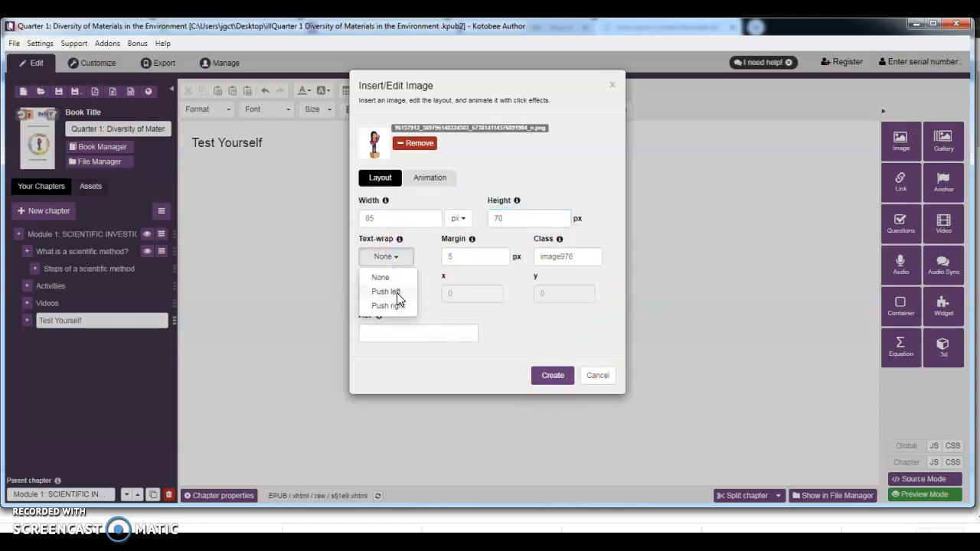
click(391, 292)
click(552, 396)
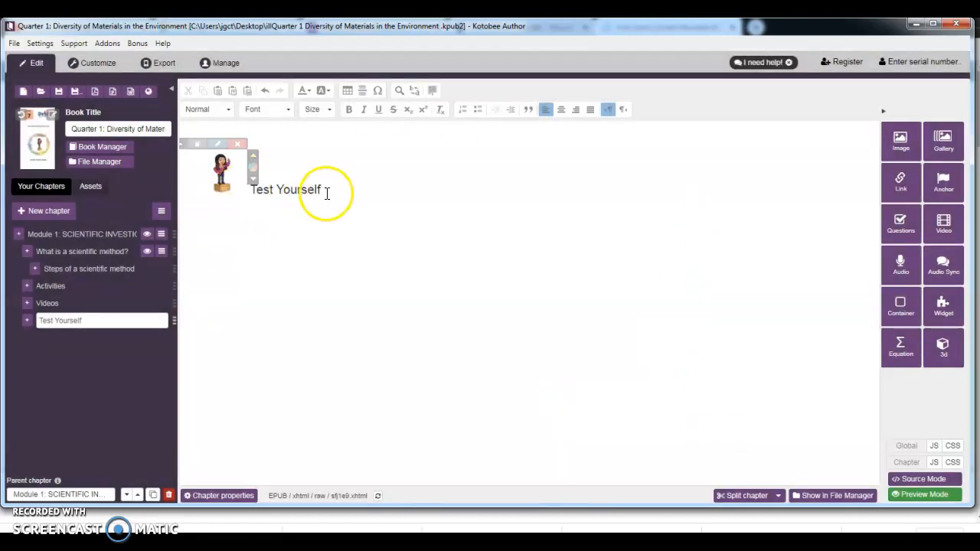
Make the "Test Yourself" heading bold
drag(332, 191, 252, 188)
click(347, 110)
click(341, 185)
Add the line "A. True or False" below the heading and image, followed by a new line
key(Return)
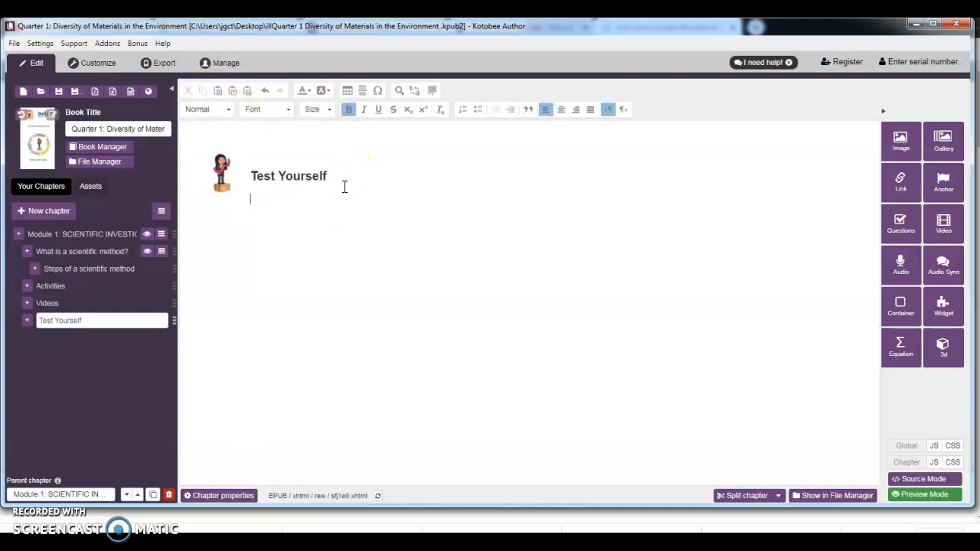
text(A)
text(o)
text(ru)
text(e o)
text(r Fa)
text(lse)
key(Return)
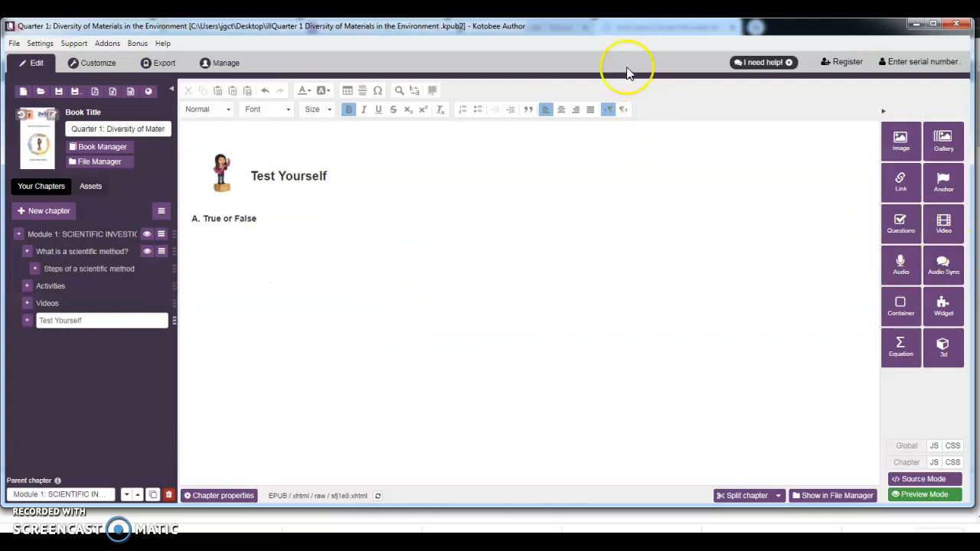
Start a centred question set titled "Write True if the statement is correct and write False if the statement is incorrect." with Score and answer report response
click(561, 111)
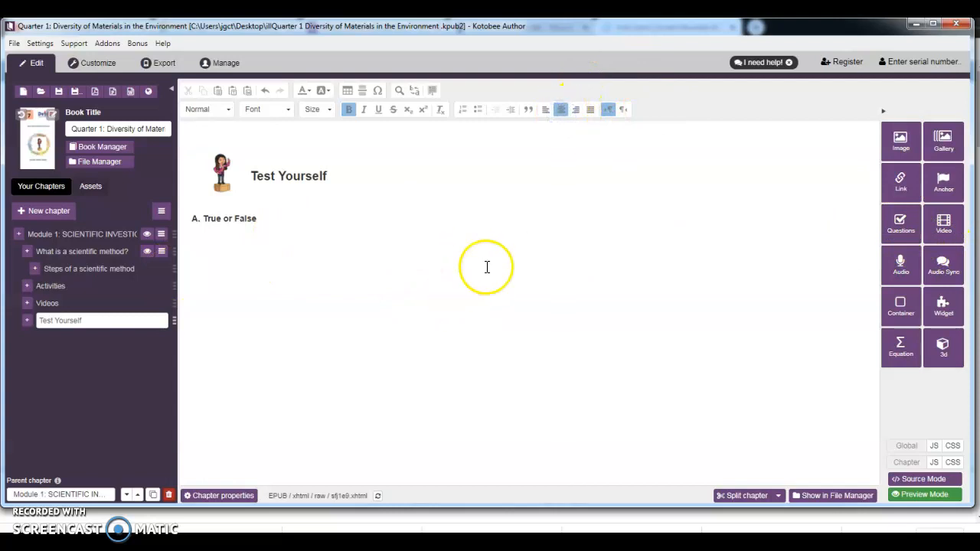
click(899, 225)
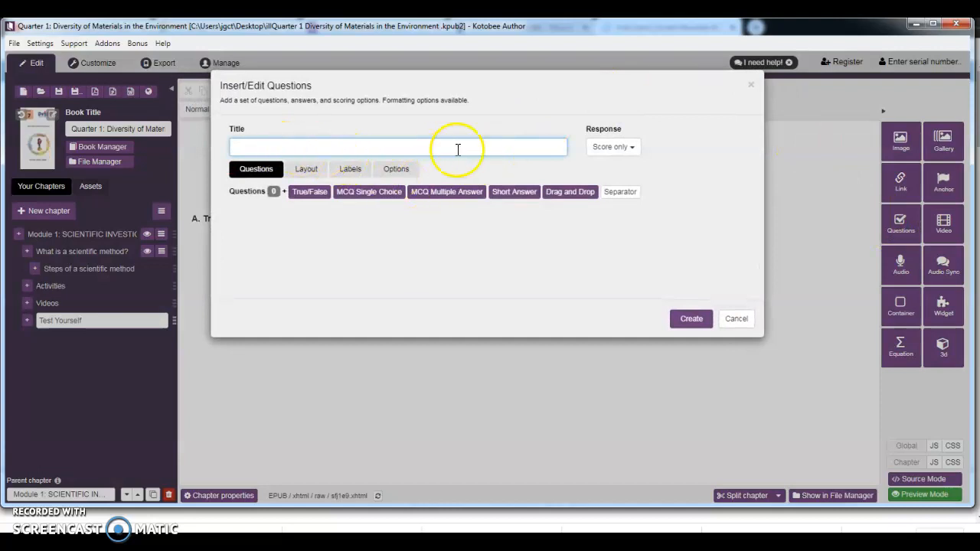
click(331, 142)
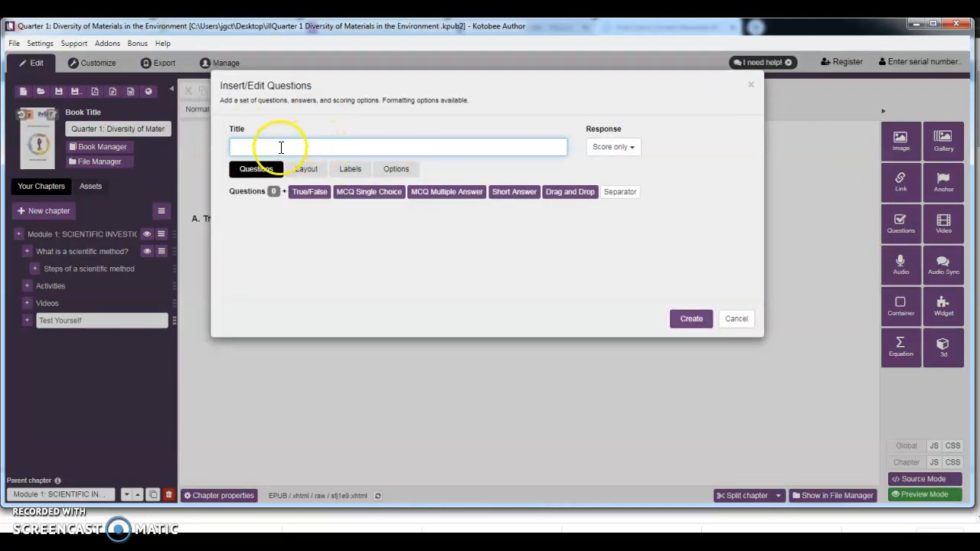
text(Write True if the statement is correct)
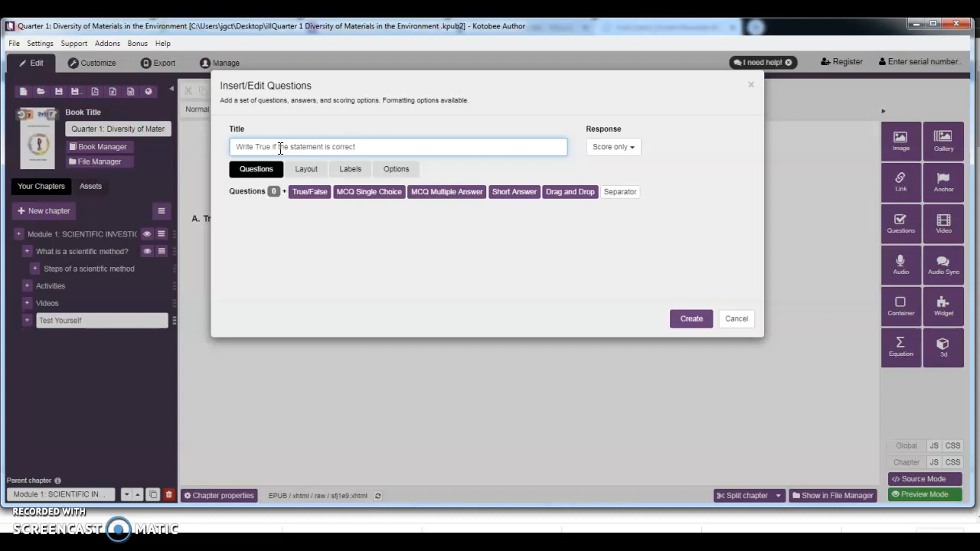
text(write False if the statement is)
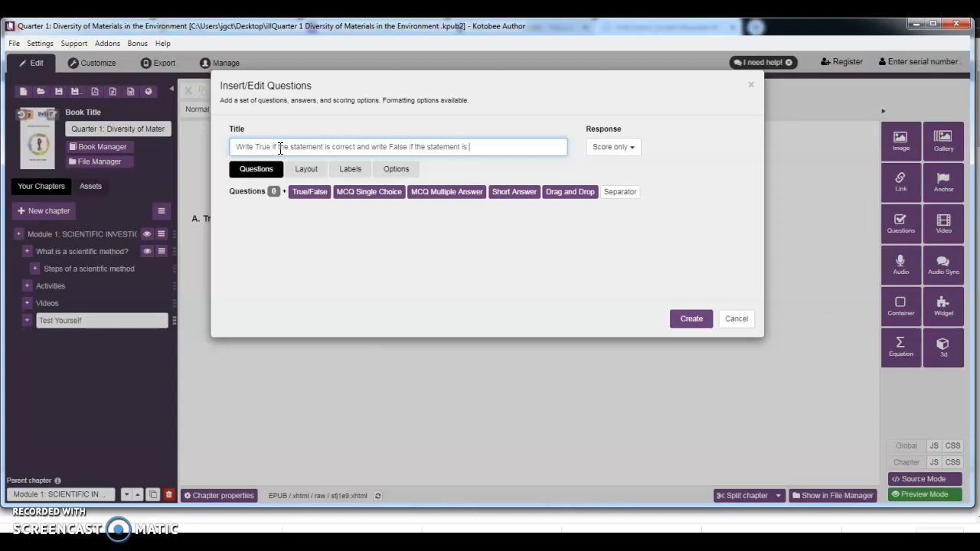
text( incorrect.)
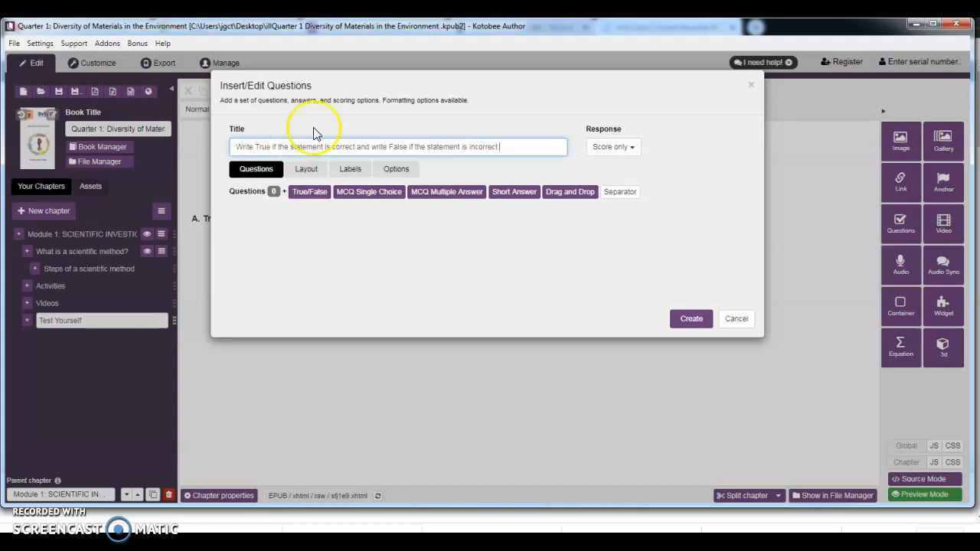
click(633, 151)
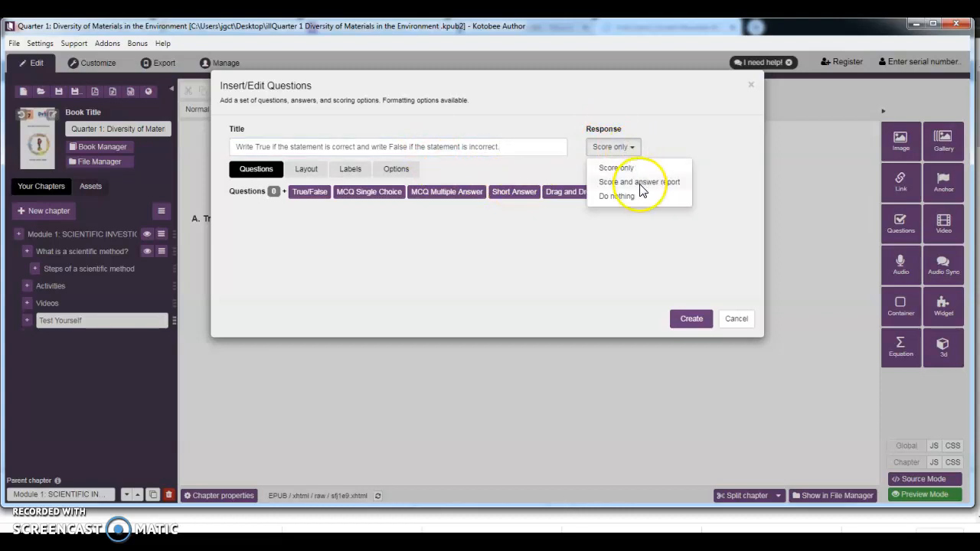
click(639, 184)
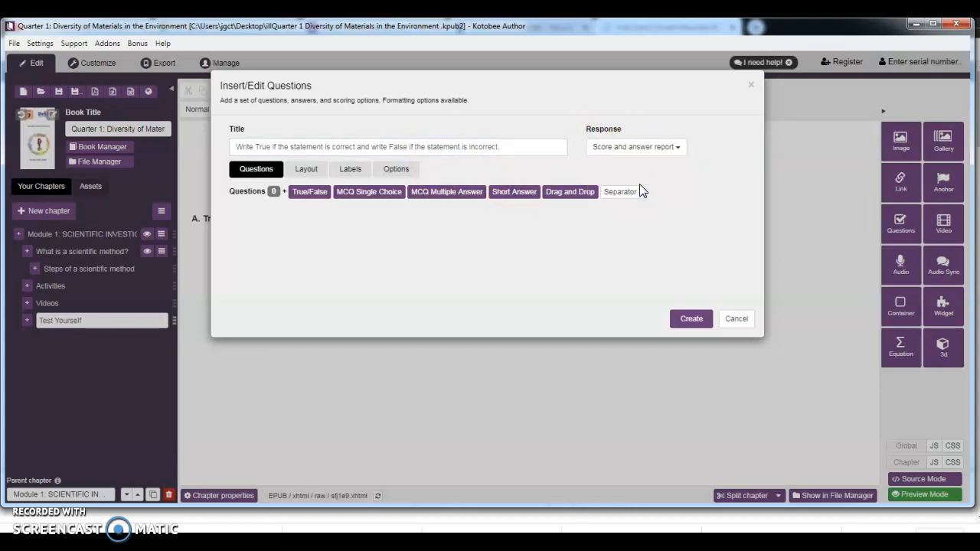
Add the True/False question "Manipulated variable is a factor that is changed by the researcher." with True as the correct answer
click(313, 198)
click(281, 221)
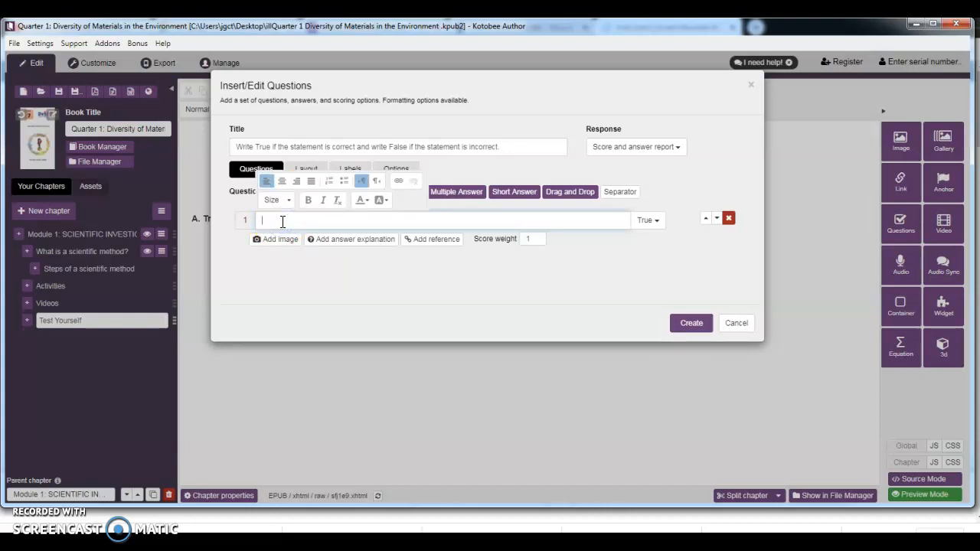
text(Manipulated variable is a factor that is chang)
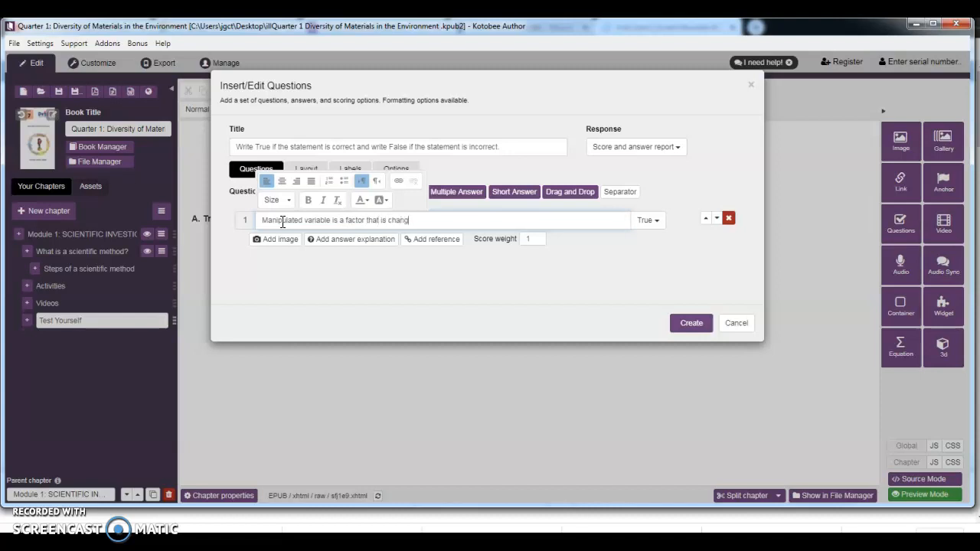
text(ed by the researcher.)
click(658, 220)
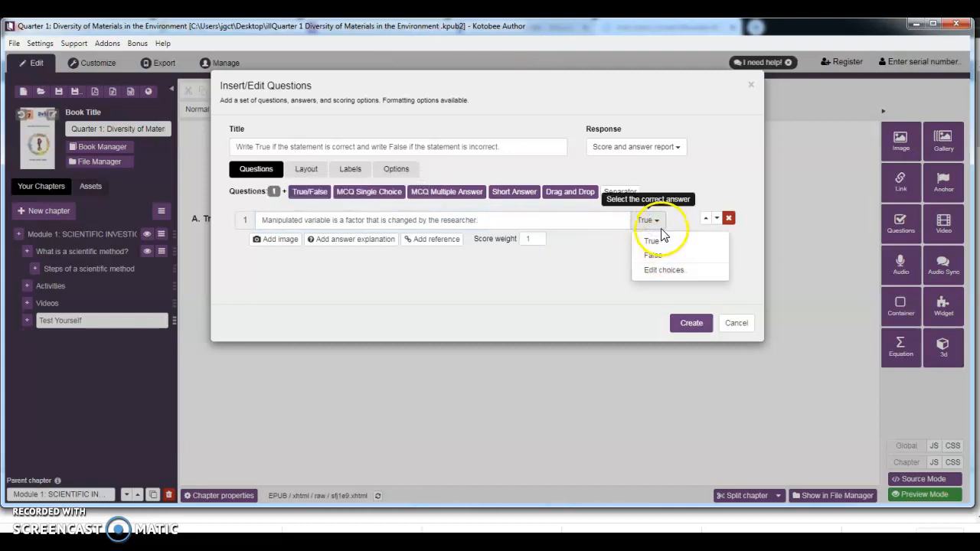
click(652, 218)
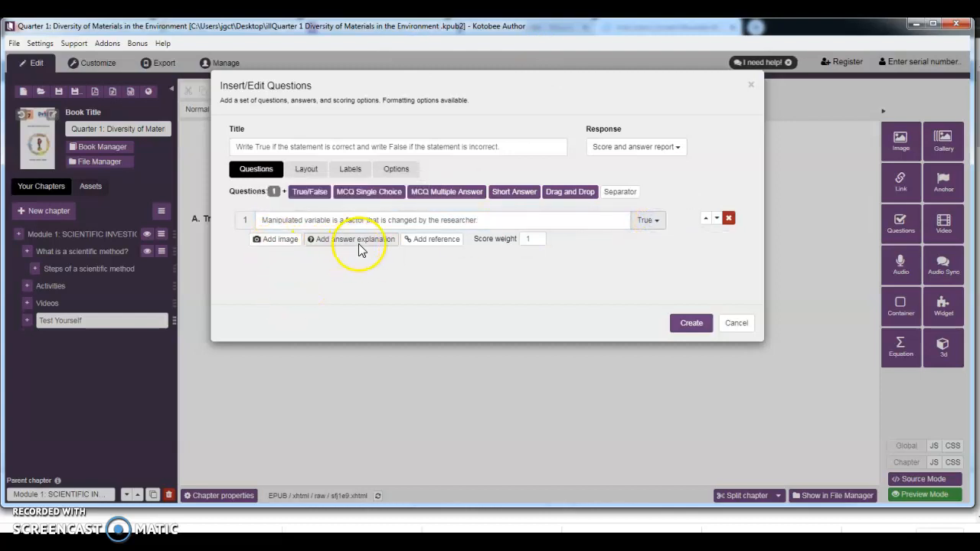
Number the first question "1." and add the True/False question "2. Responding variable is also called independent variable." with False as the correct answer
click(307, 191)
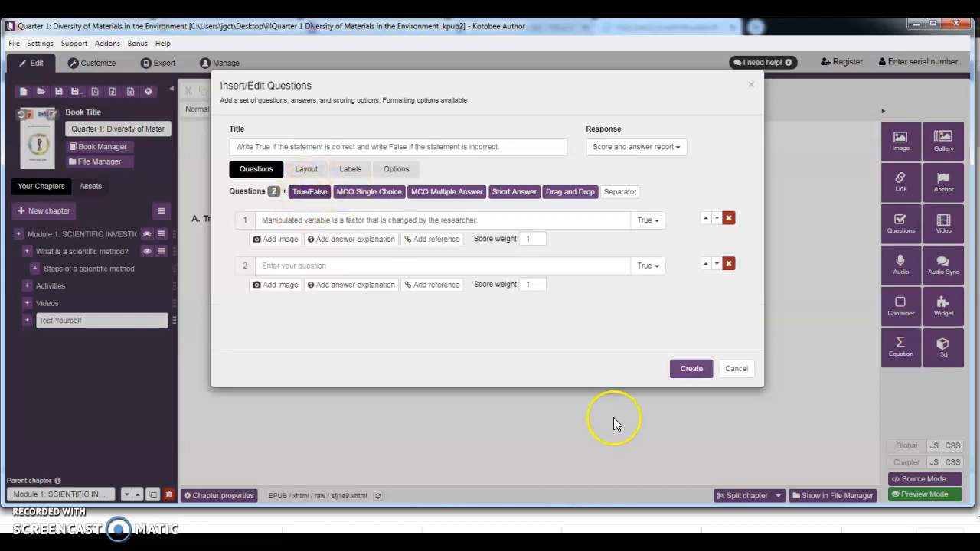
click(263, 221)
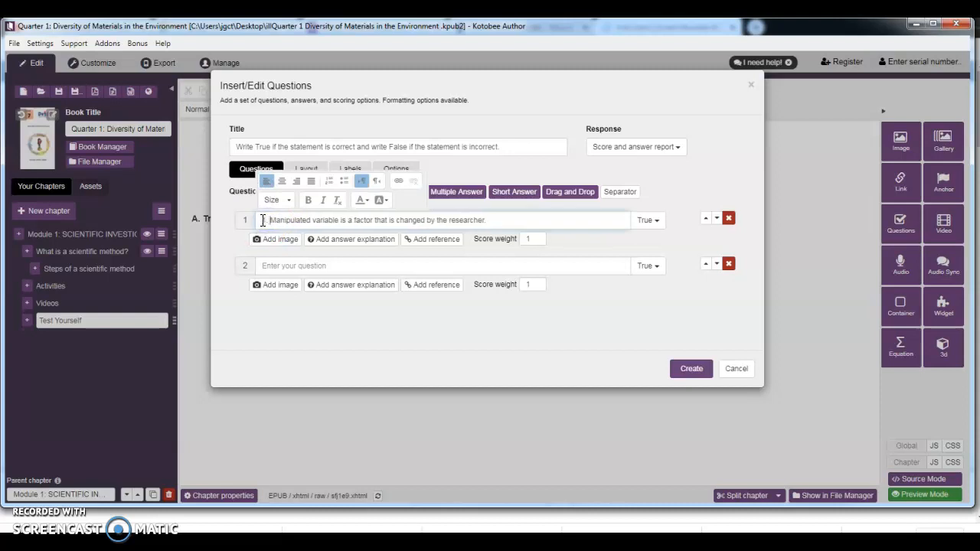
click(274, 268)
text(2)
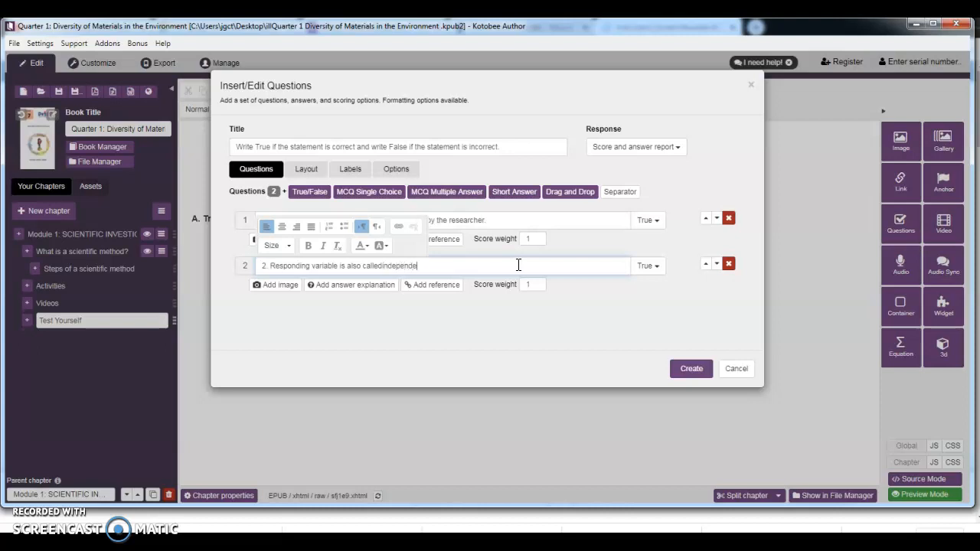
click(382, 265)
click(422, 266)
click(658, 264)
click(659, 301)
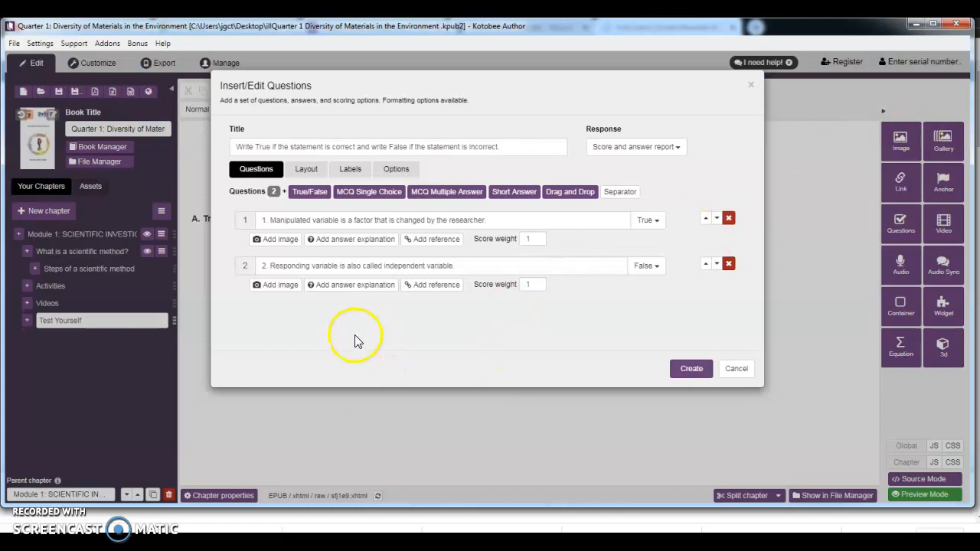
Add a third True/False question reading "3. Hypothesis is a testable statement"
click(309, 192)
click(314, 312)
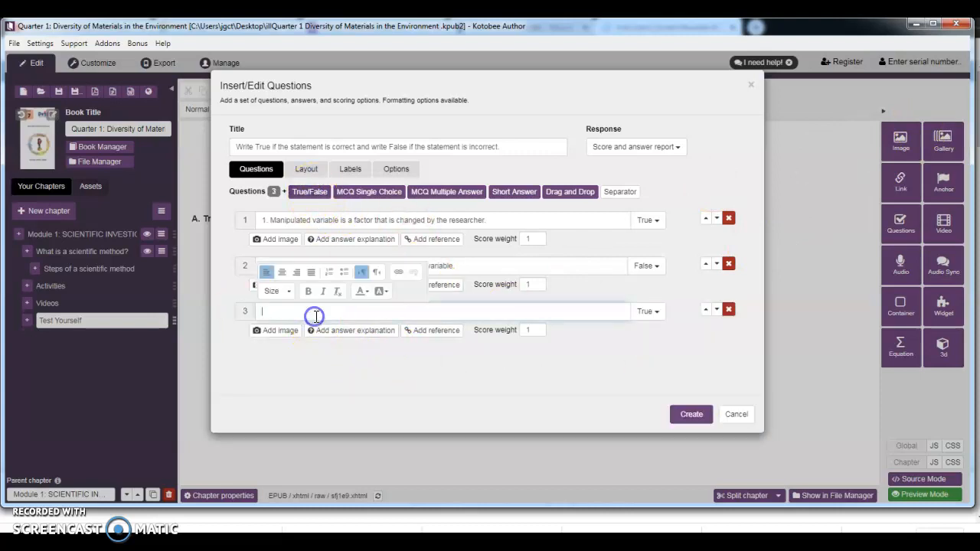
text(3)
click(551, 345)
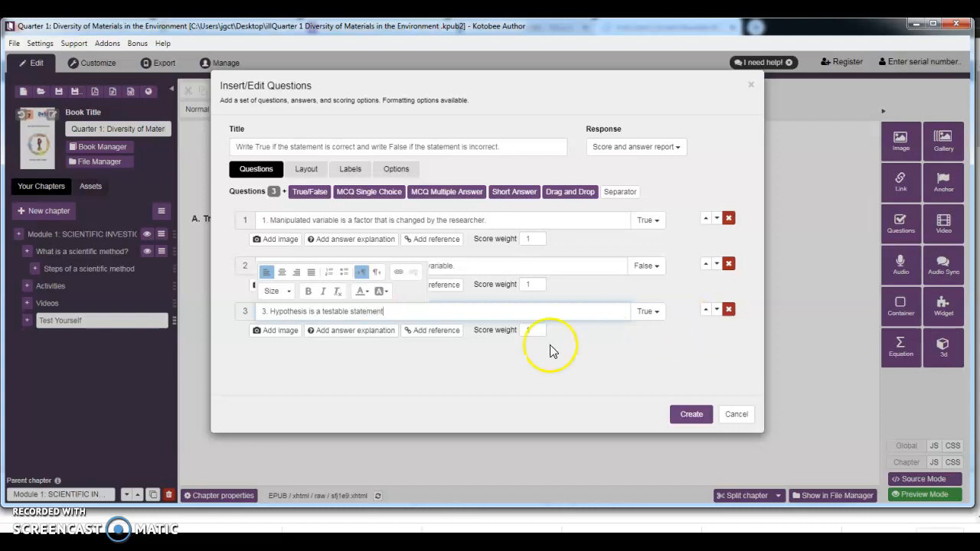
End the third statement with a period and set the number of questions to 3, passing score to 2 and total score to 3
text(.)
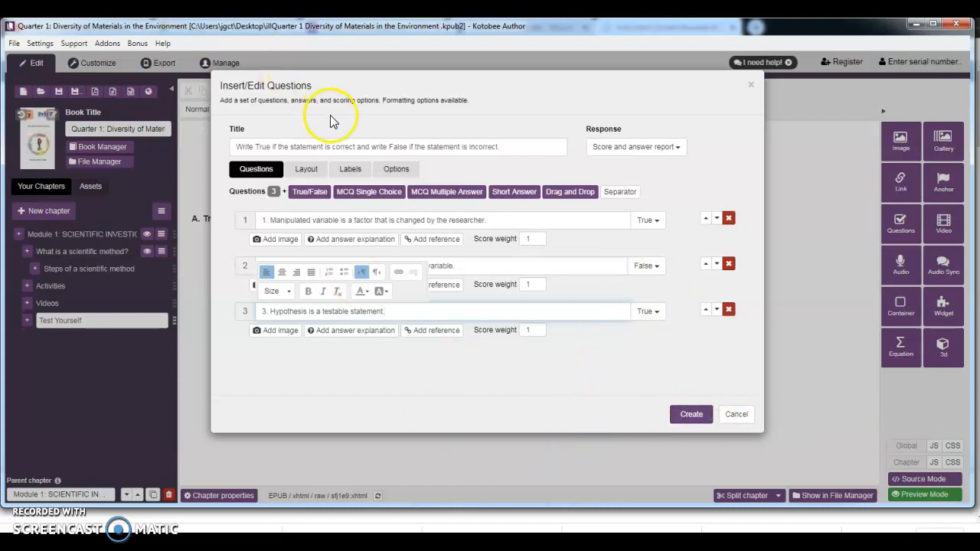
click(393, 171)
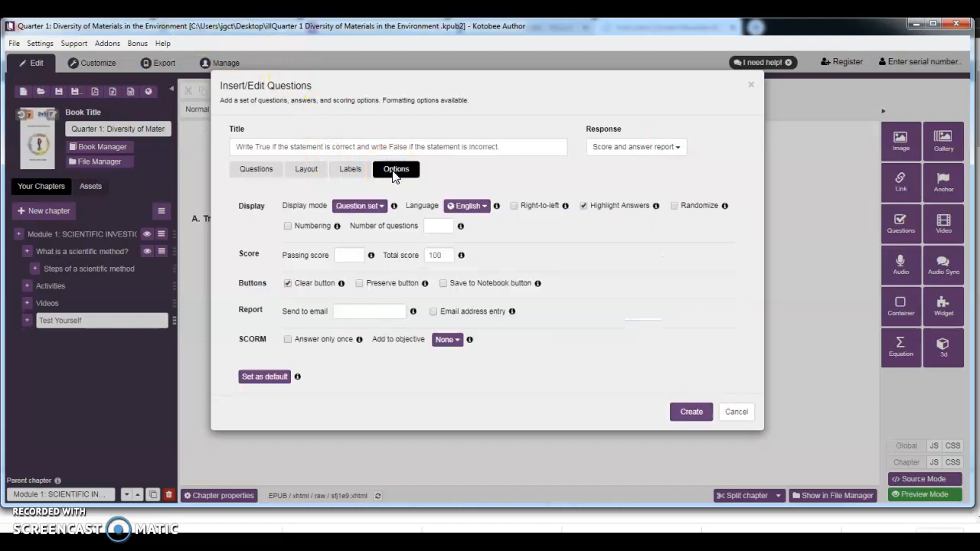
click(434, 225)
text(3)
click(350, 257)
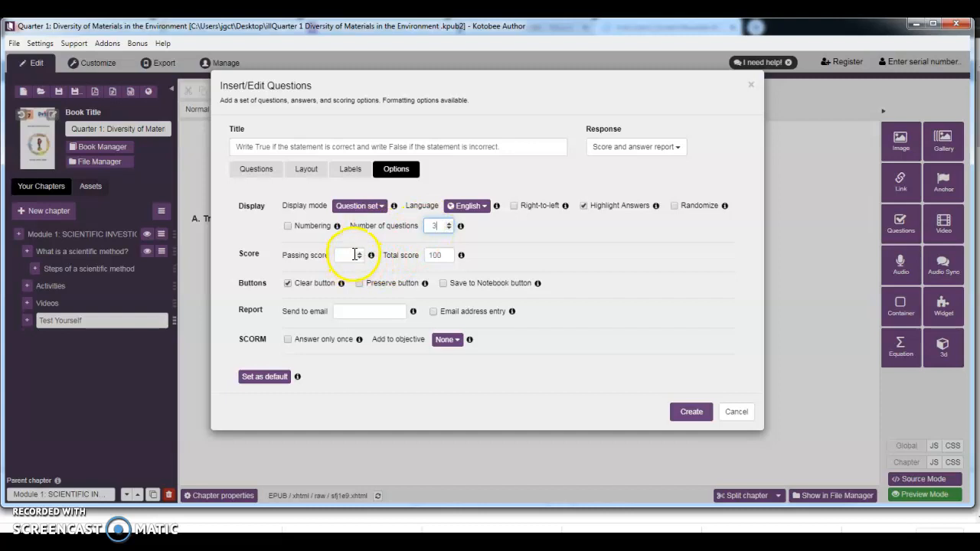
text(2)
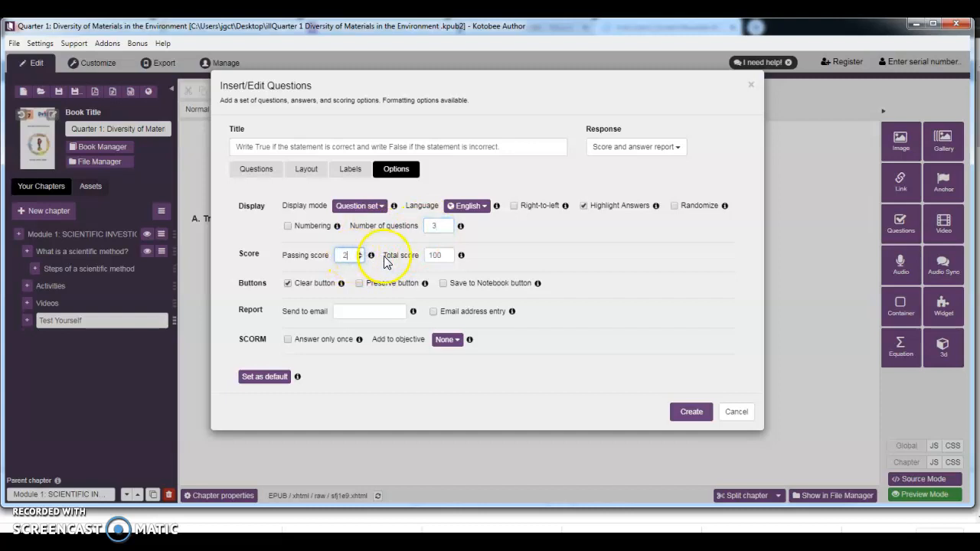
double_click(426, 257)
text(3)
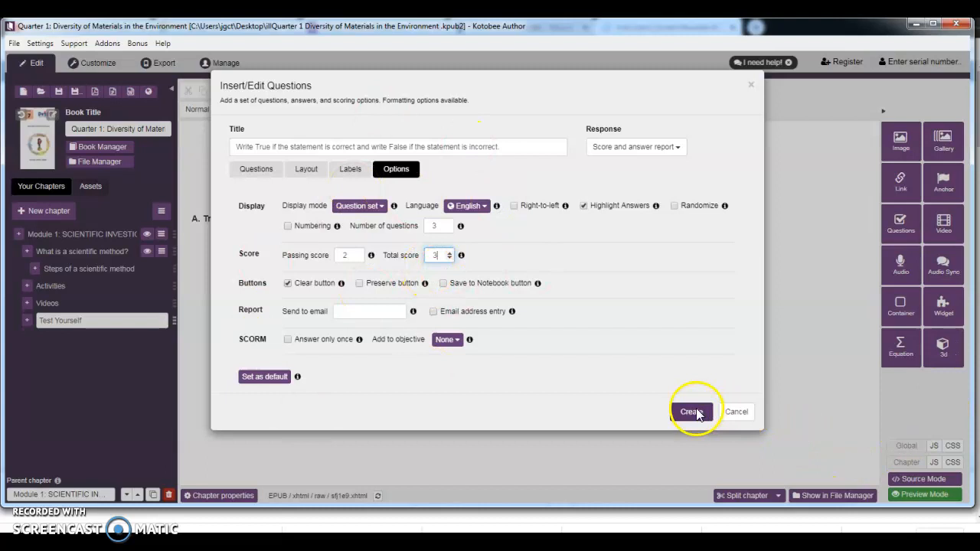
Check the question set's labels, layout, questions and scoring options, and create the set in the chapter
click(348, 170)
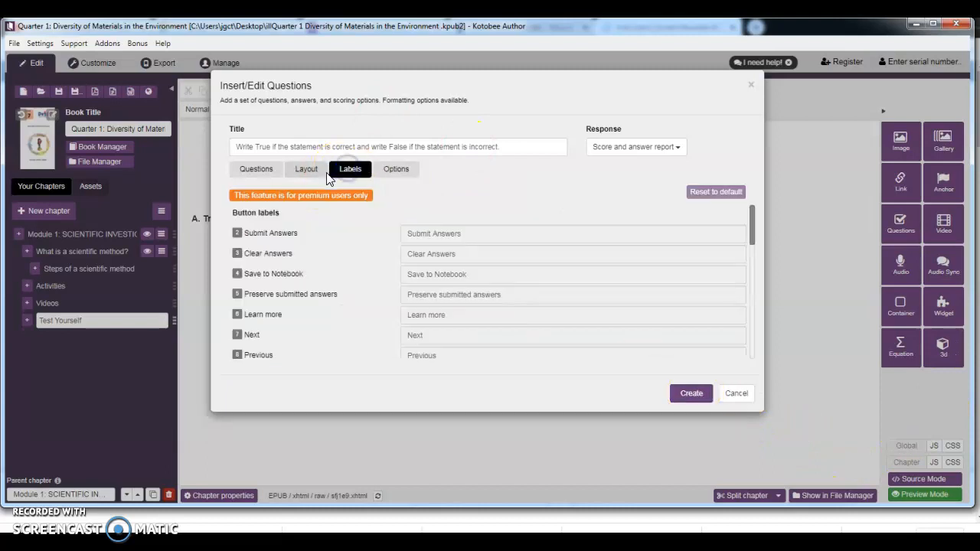
click(306, 169)
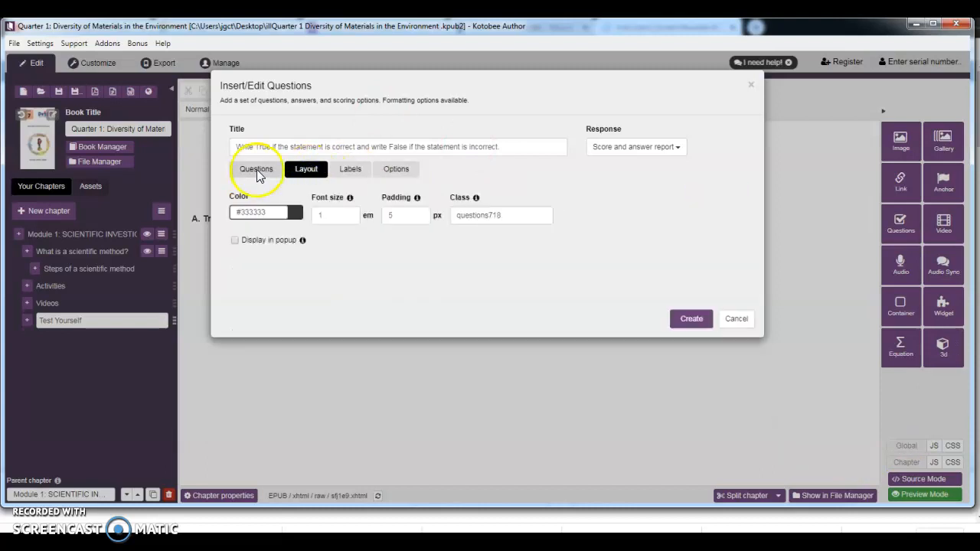
click(257, 169)
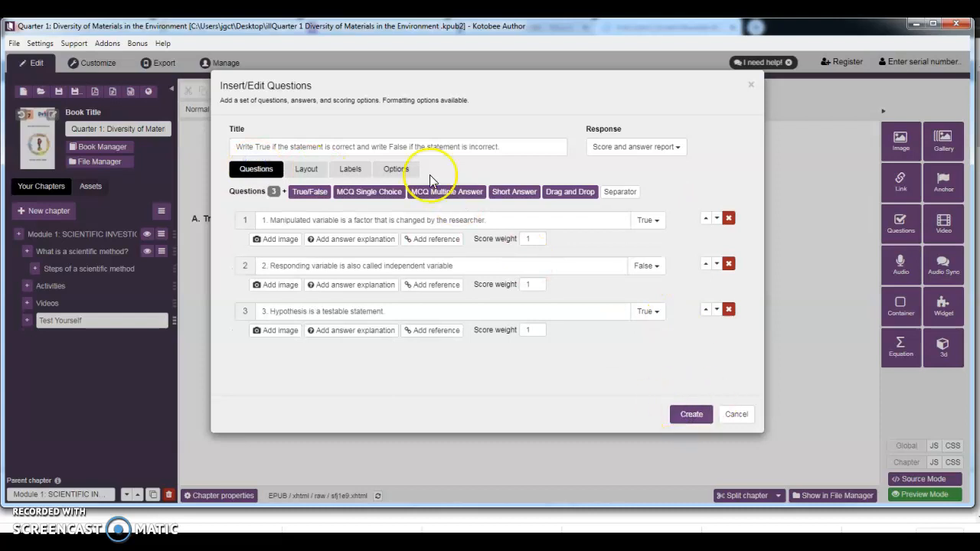
click(392, 168)
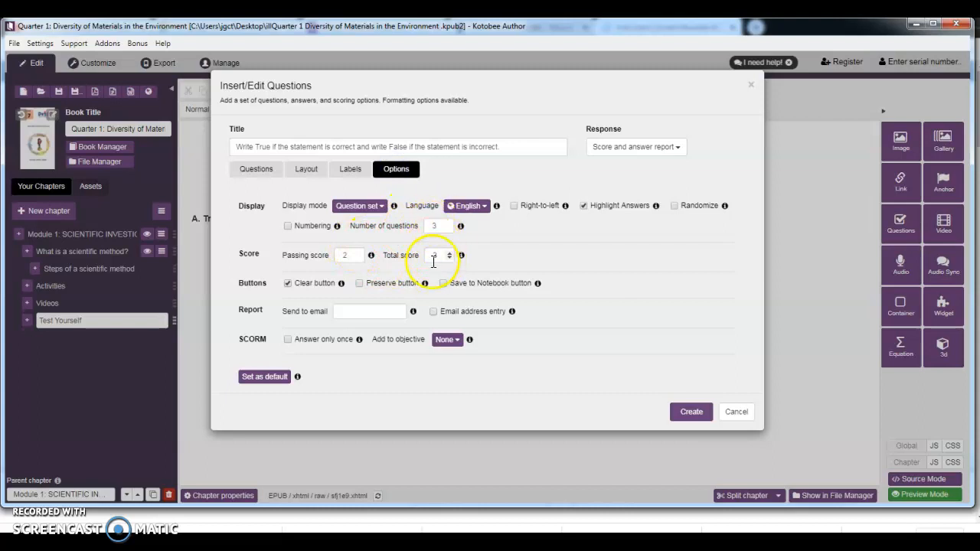
click(689, 413)
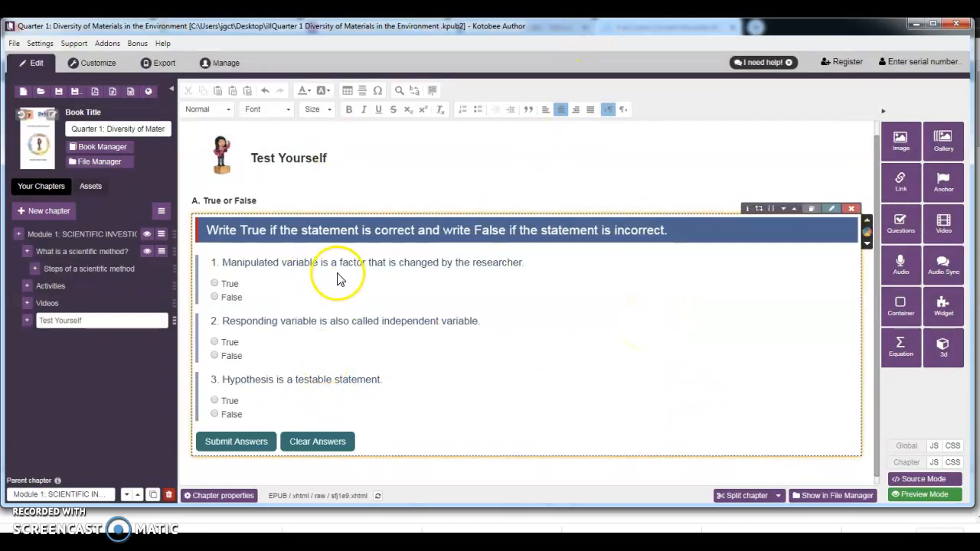
Preview the e-book from the table of contents through every chapter to the Test Yourself questions
click(100, 65)
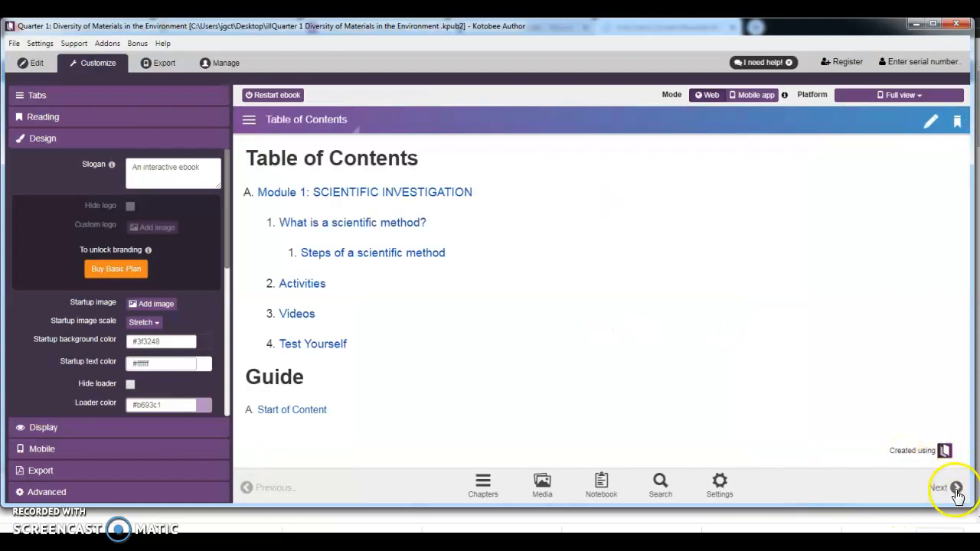
click(955, 489)
click(956, 488)
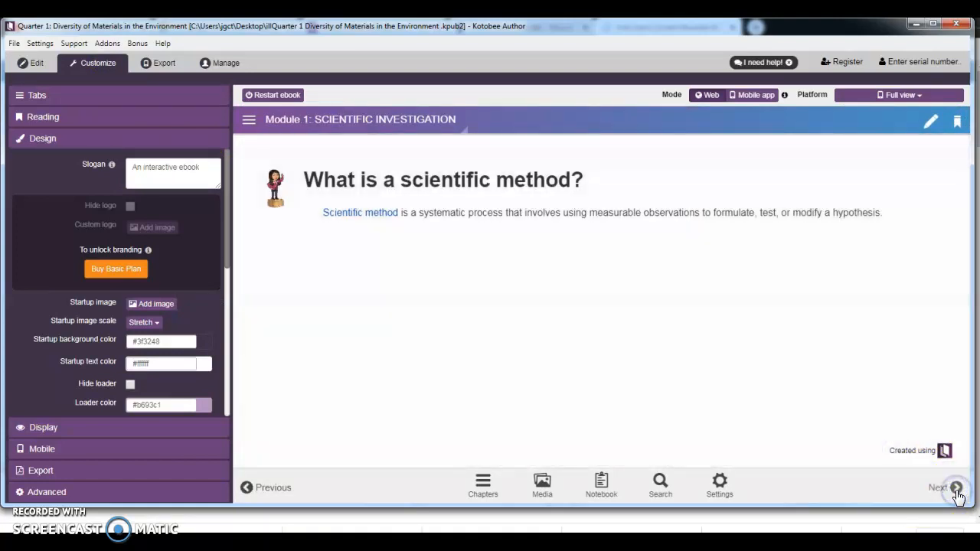
click(956, 488)
click(955, 488)
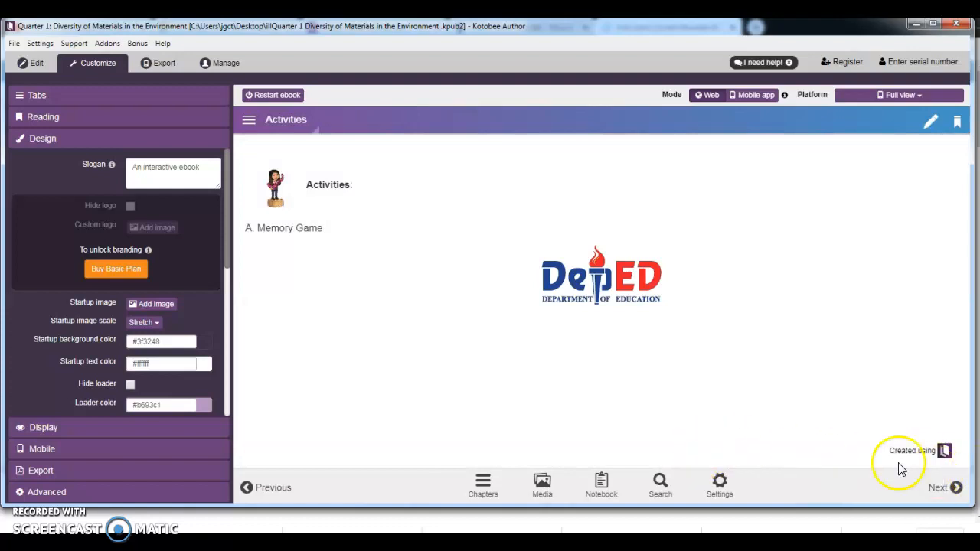
click(955, 490)
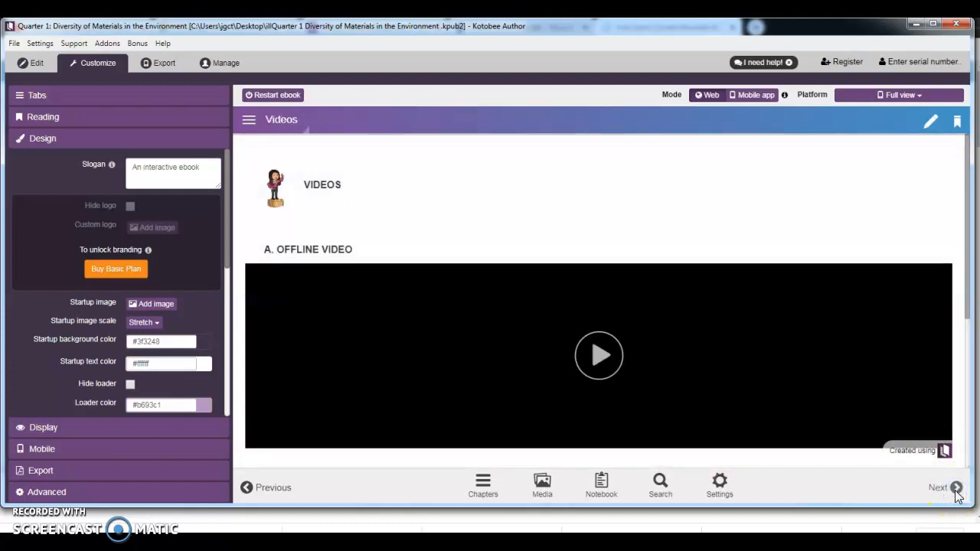
click(955, 490)
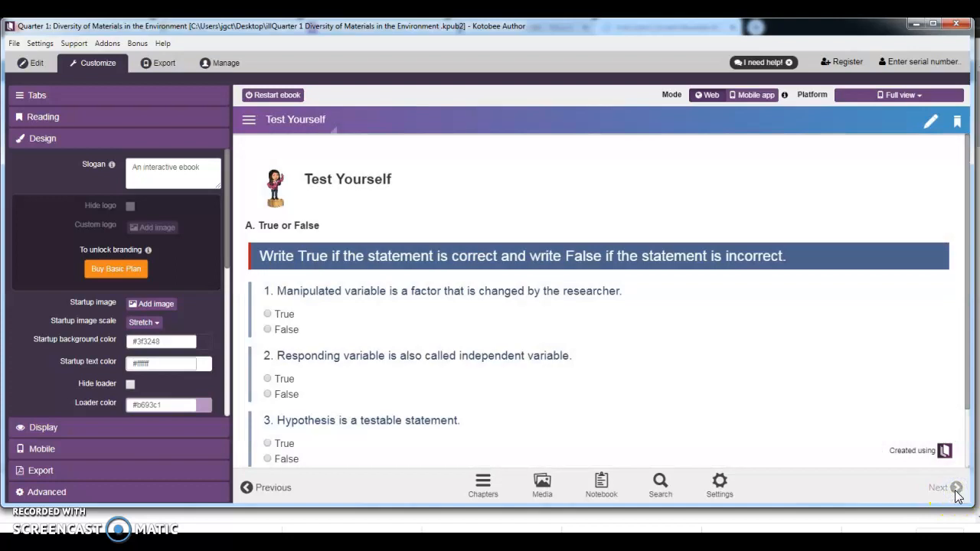
scroll(700, 306, down, 2)
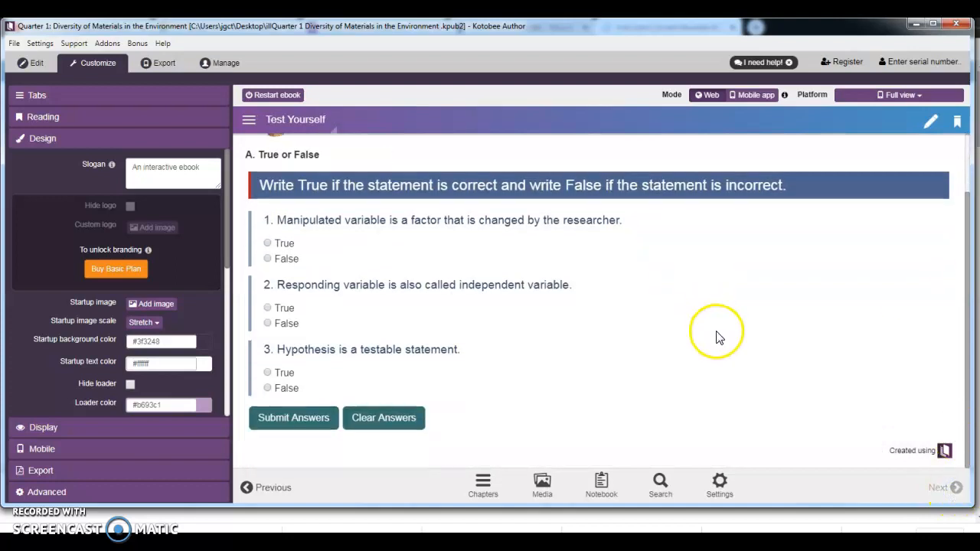
Test the quiz by answering False, True and True, submit the answers and dismiss the score report
click(268, 258)
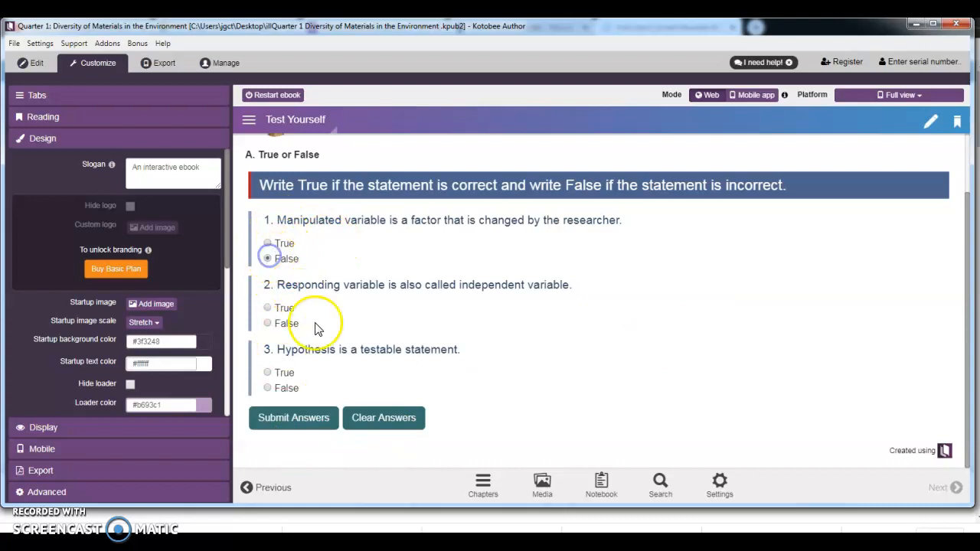
click(267, 307)
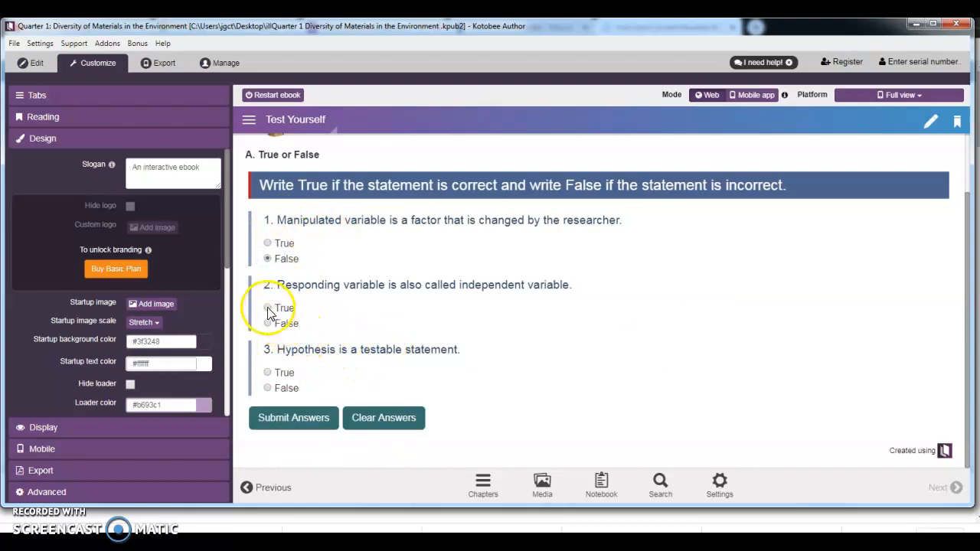
click(270, 373)
click(316, 422)
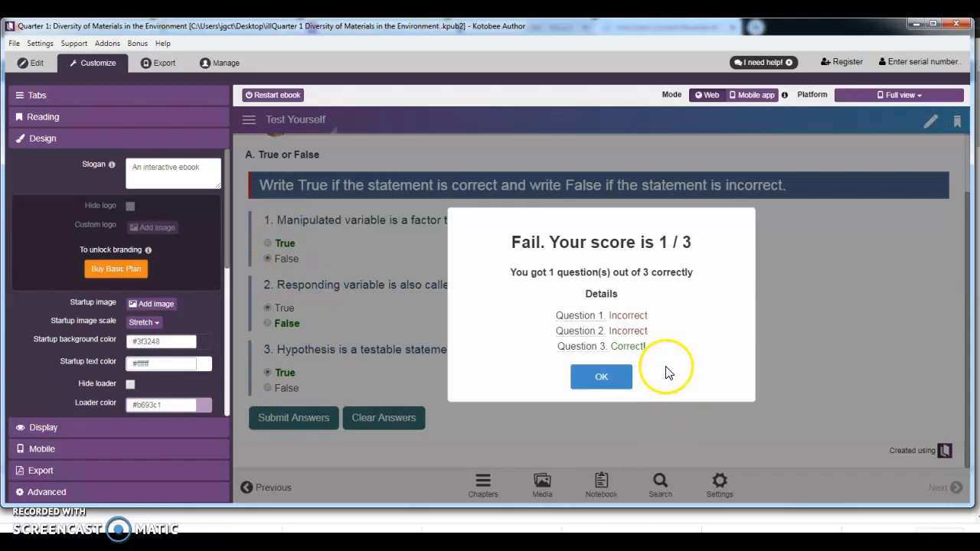
click(621, 386)
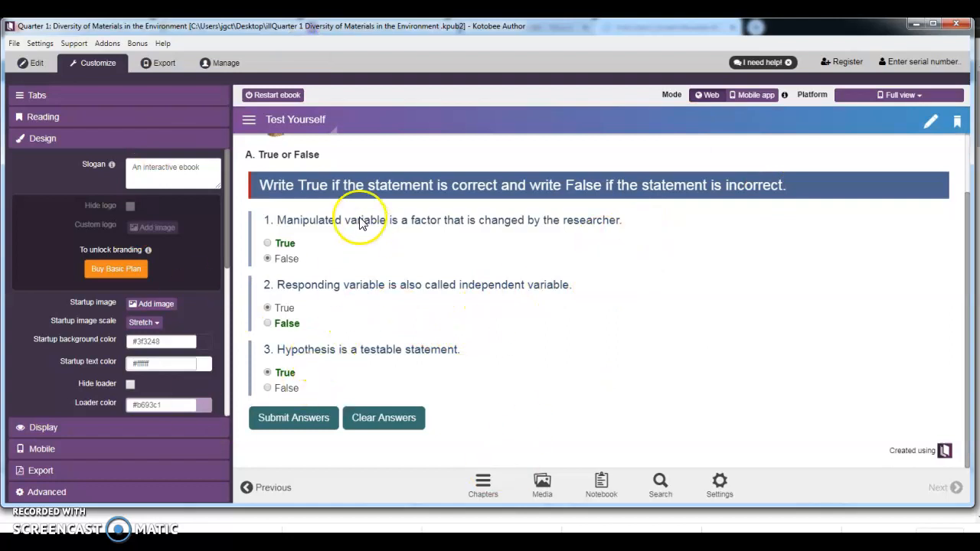
Return to editing the chapter and add the left-aligned heading "B. Multiple Choice." below the True or False question set
click(32, 63)
scroll(528, 375, down, 1)
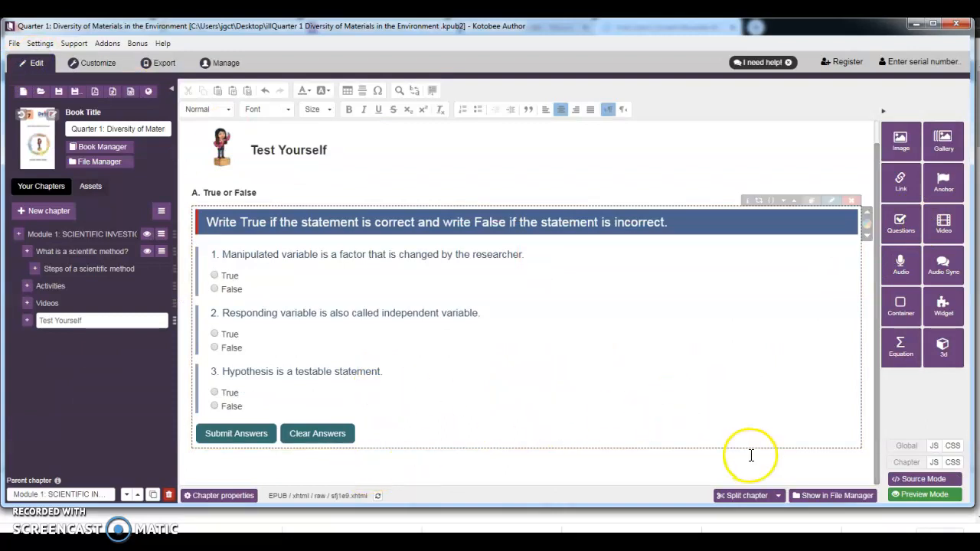
click(868, 446)
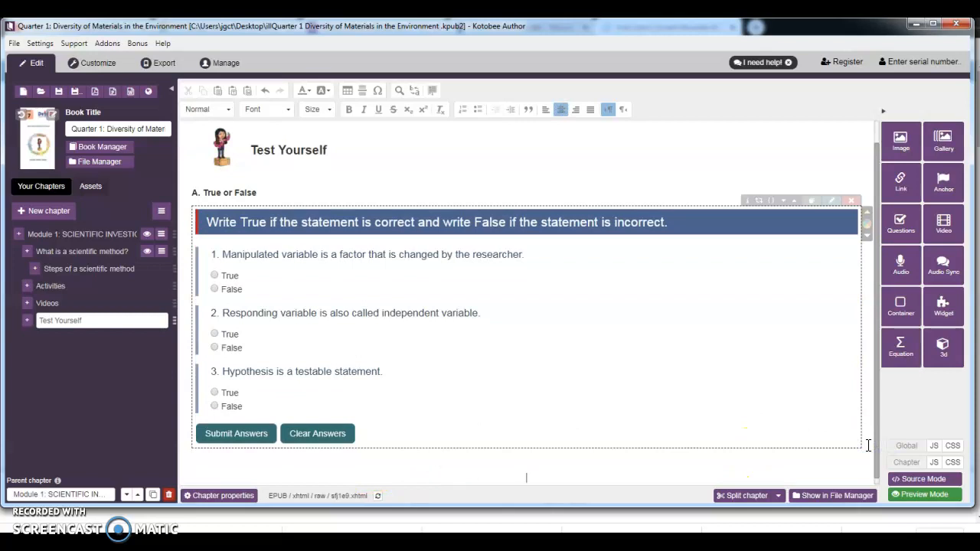
click(544, 111)
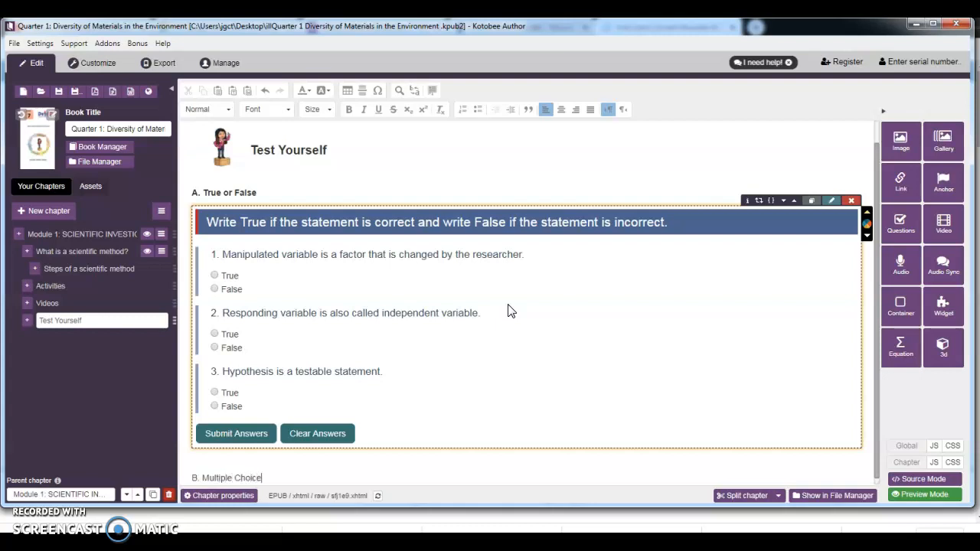
scroll(512, 310, down, 1)
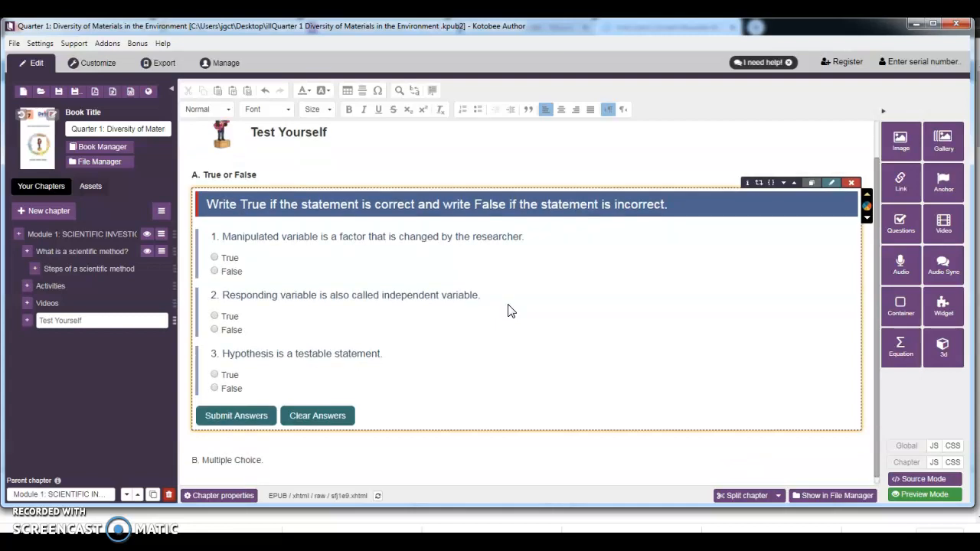
Start a centred question set titled "Choose the letter of the best answer." with one single-choice question and Score and answer report response
click(561, 110)
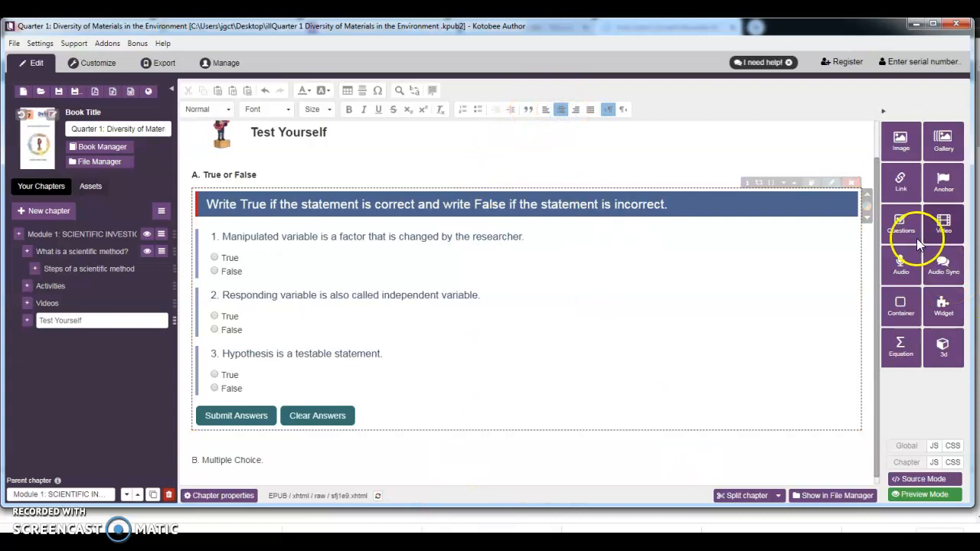
click(902, 222)
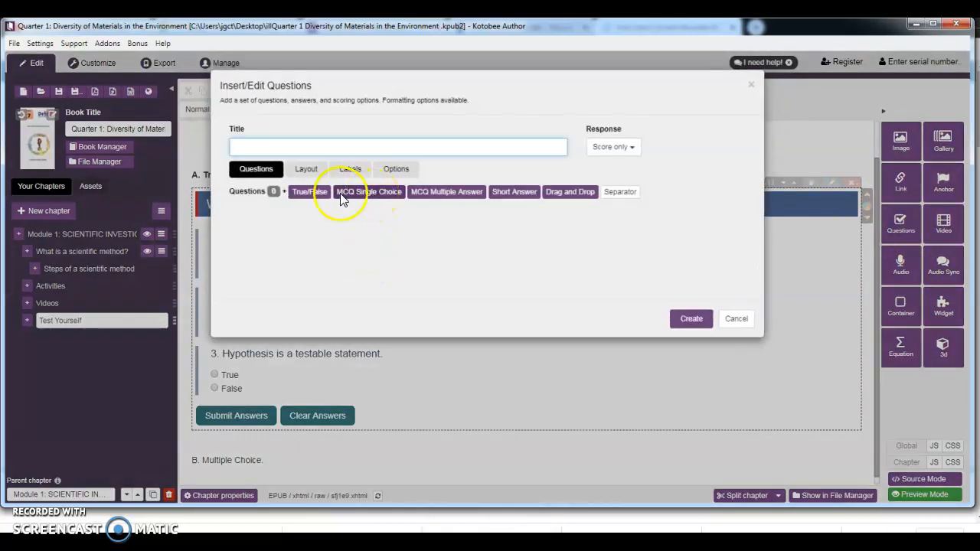
click(376, 197)
click(375, 193)
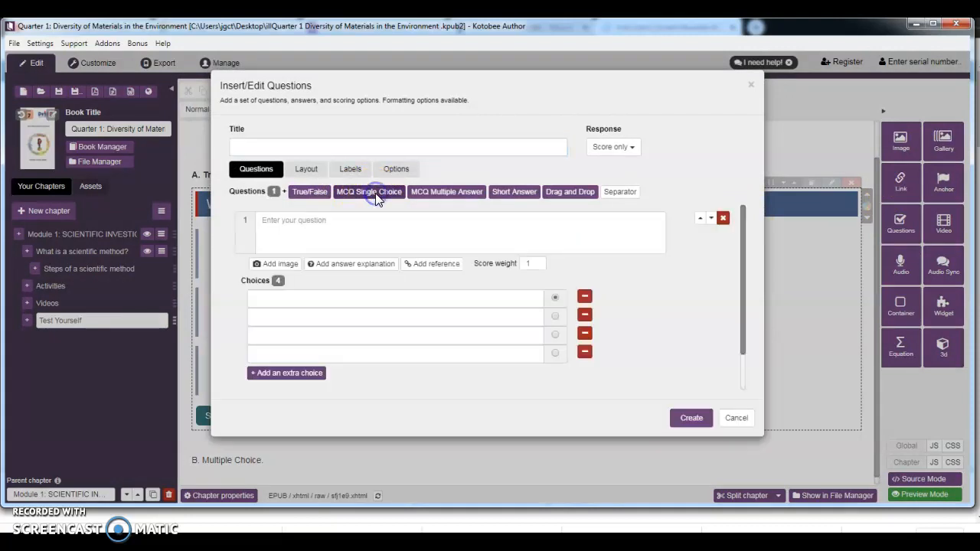
click(306, 148)
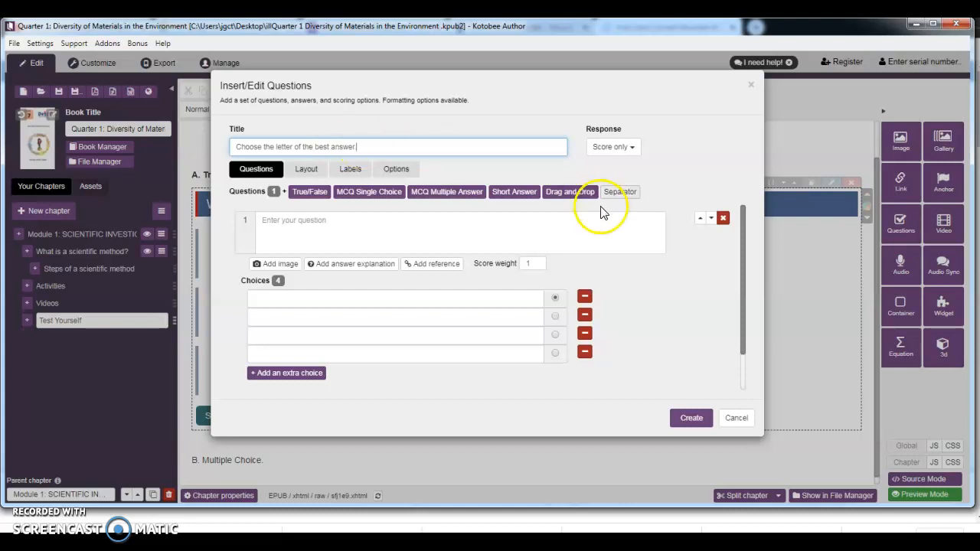
click(632, 147)
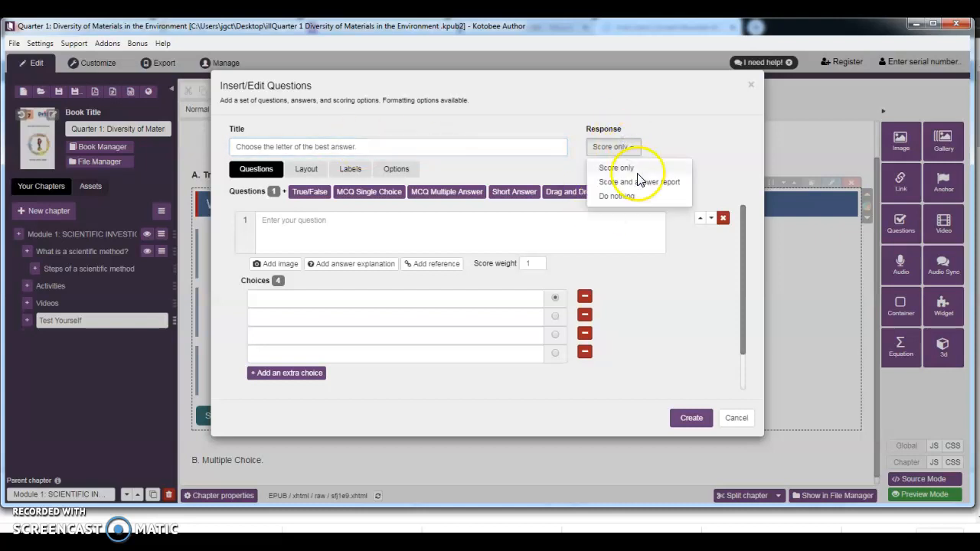
click(635, 182)
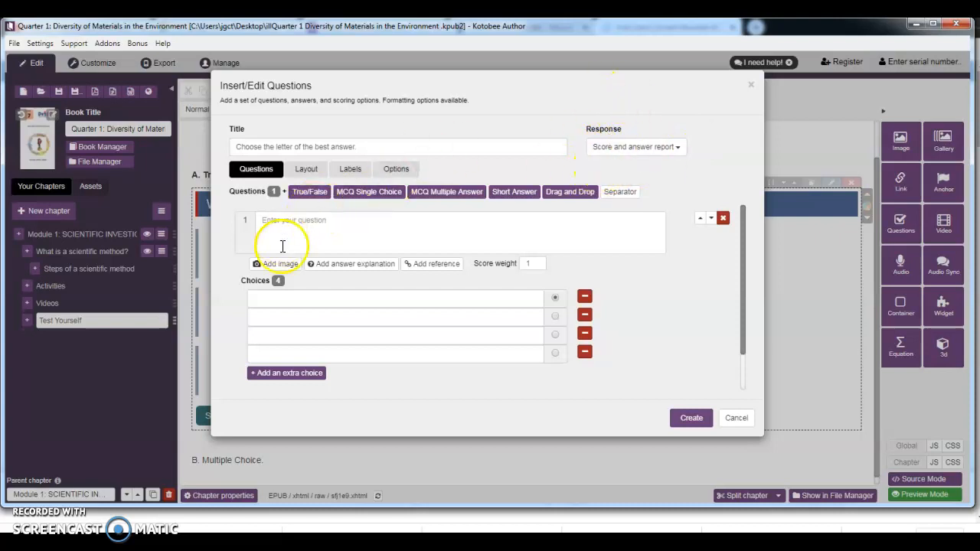
Copy question 1 from scientific method questions.docx in Word into the first question as "1. What skill is a scientist using when she listens to the sounds that whales makes?"
click(327, 239)
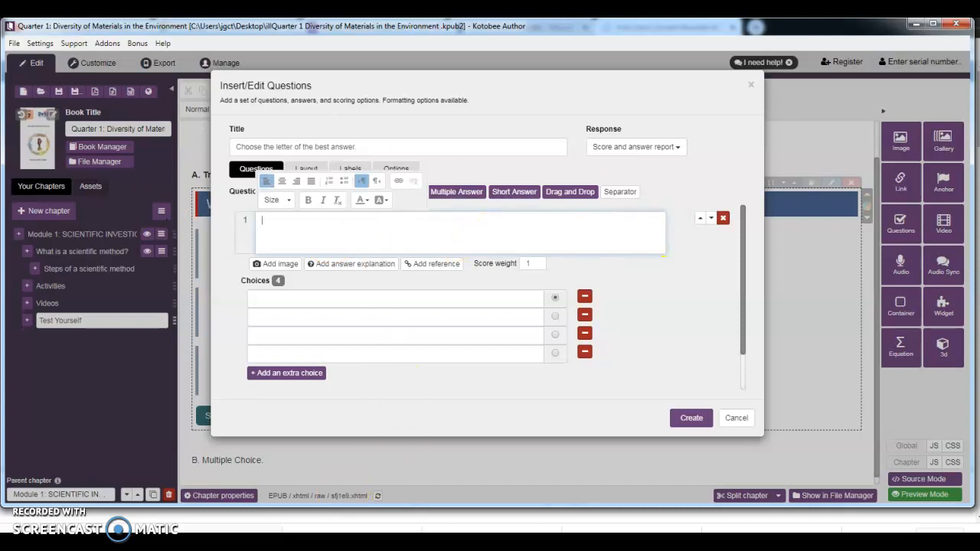
click(322, 542)
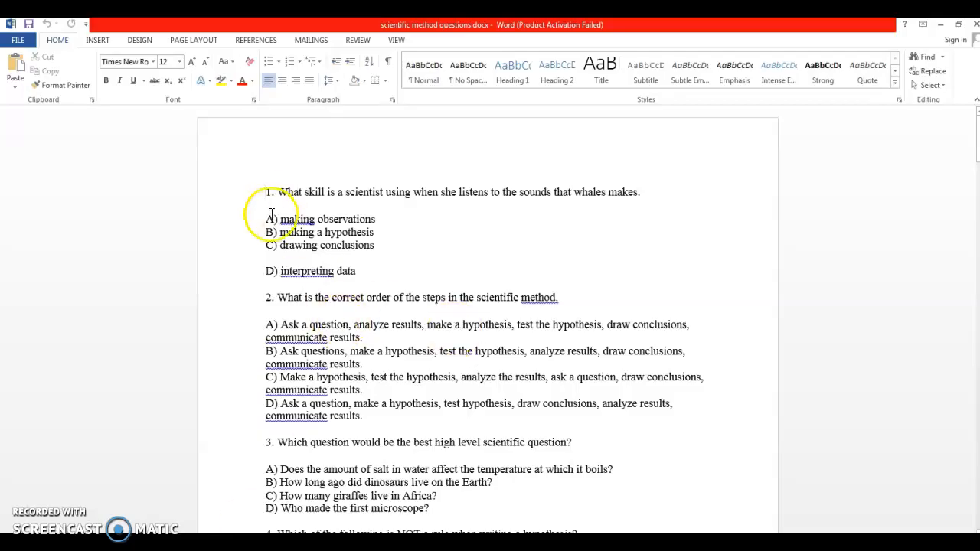
drag(276, 191, 640, 184)
click(616, 250)
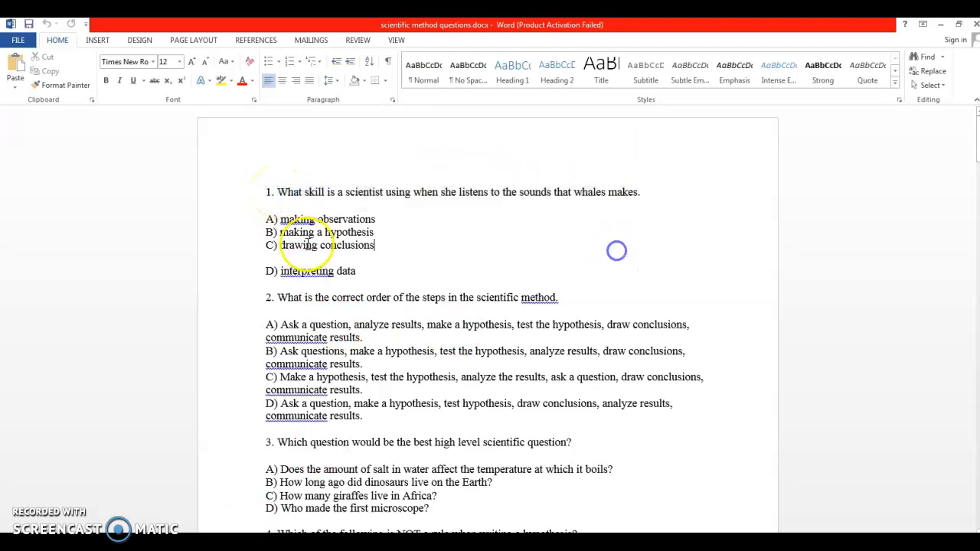
drag(263, 192, 643, 206)
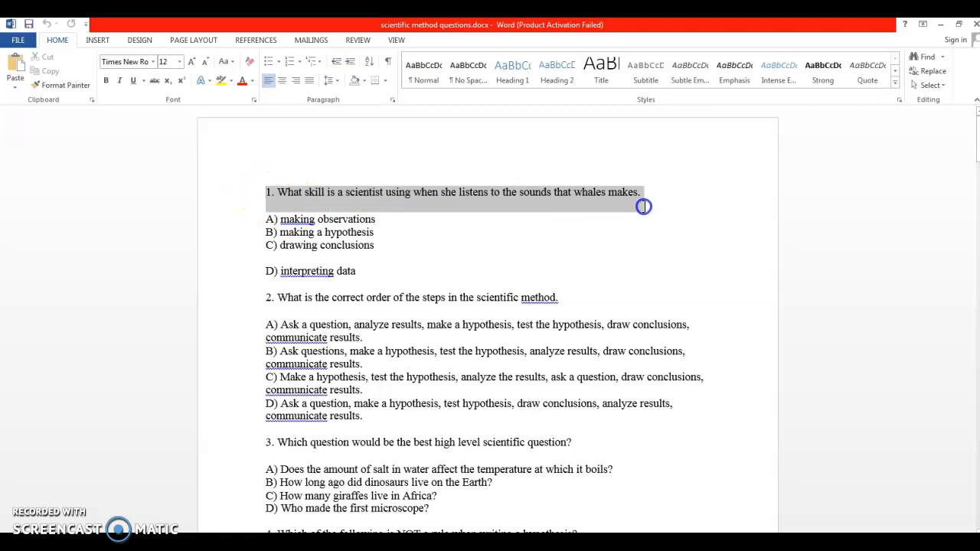
right_click(520, 196)
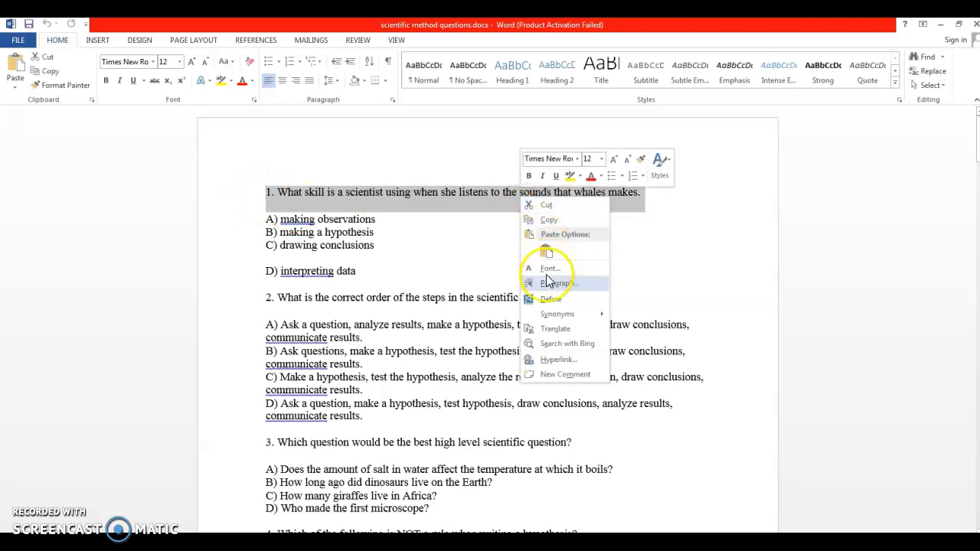
click(548, 220)
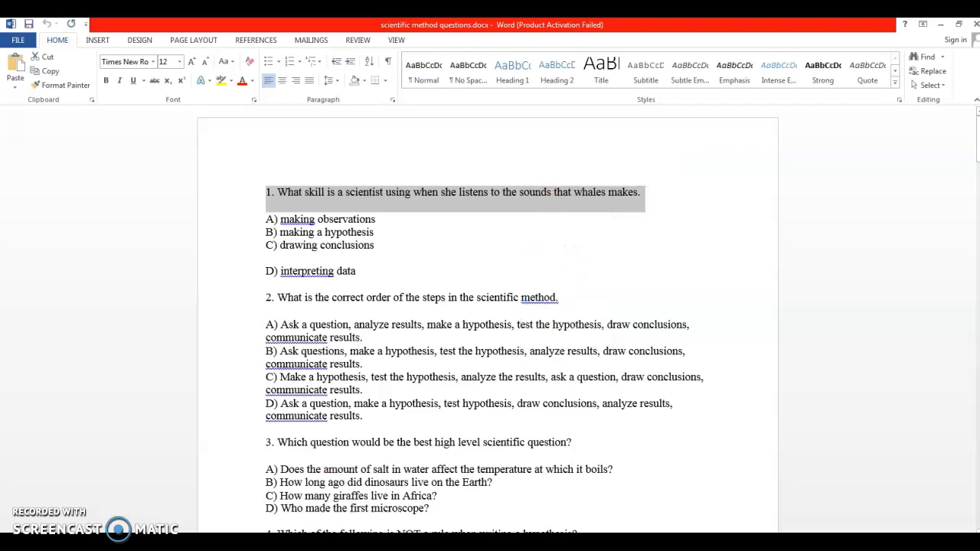
click(305, 541)
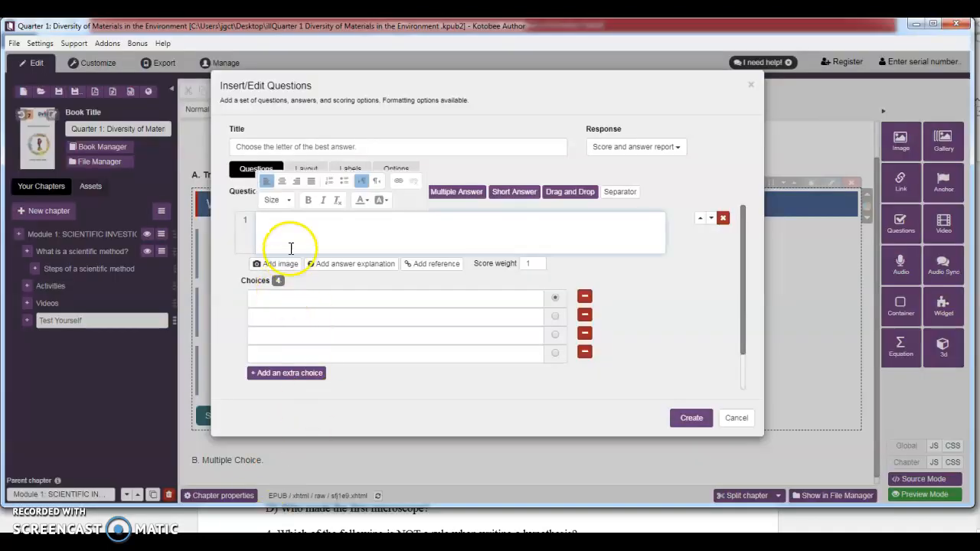
key(ctrl+v)
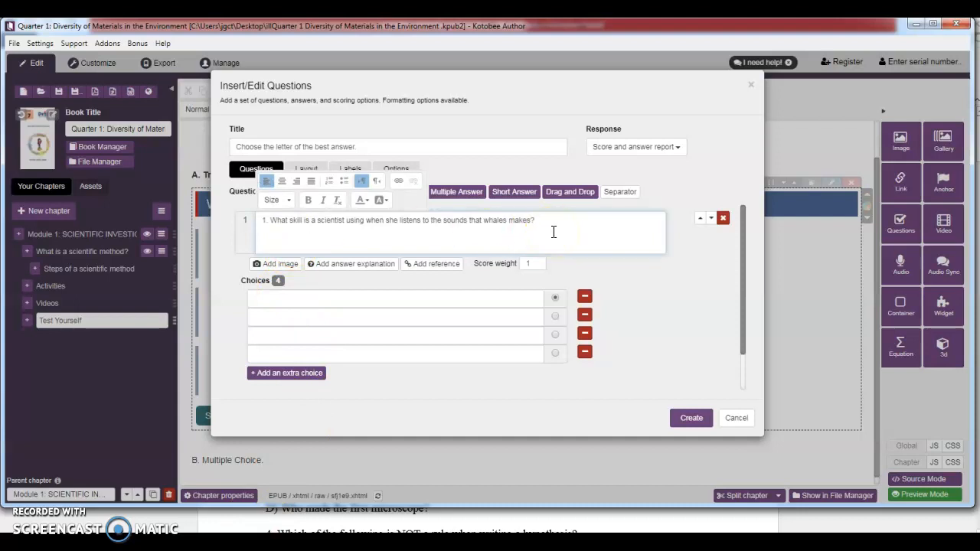
Copy "A) making observations" from the Word document into the first choice of question 1
click(323, 317)
click(314, 297)
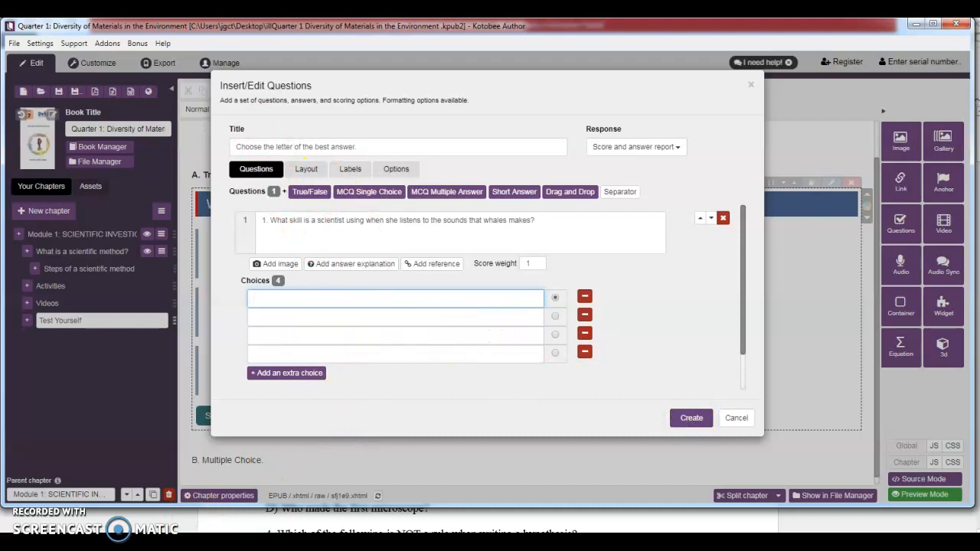
key(alt+Tab)
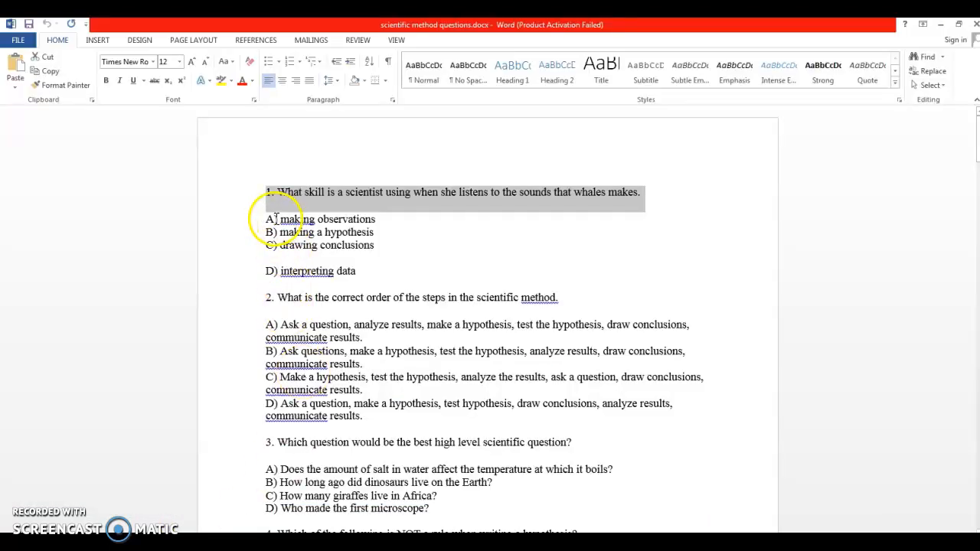
drag(263, 219, 362, 217)
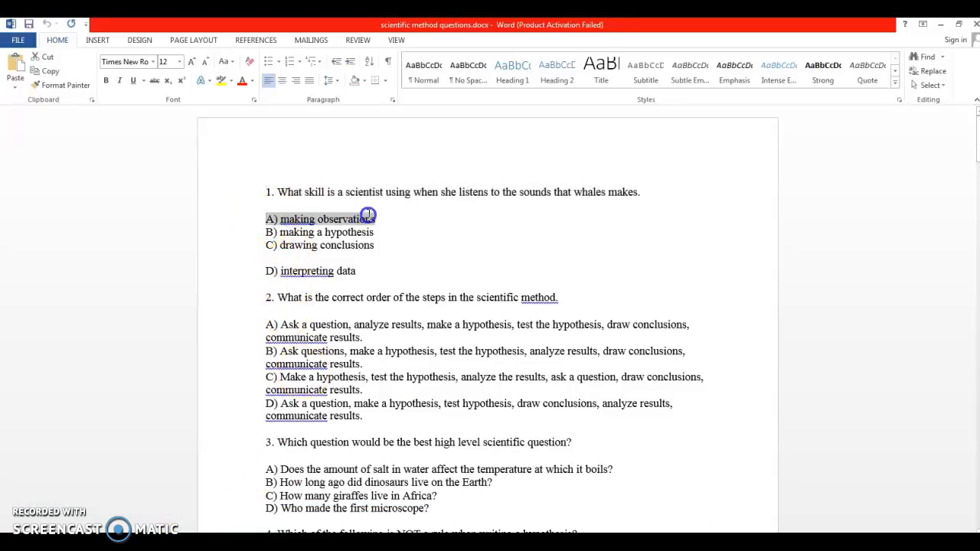
right_click(332, 218)
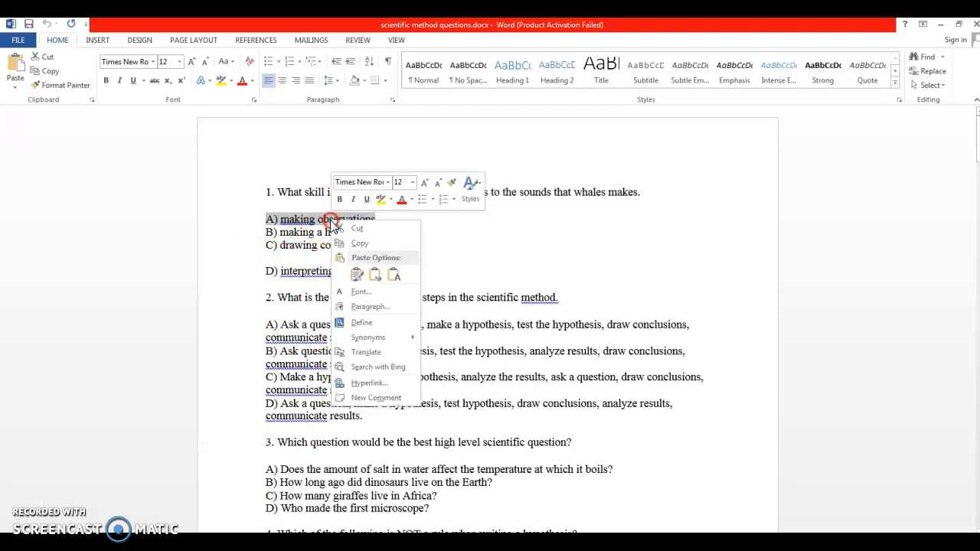
click(364, 244)
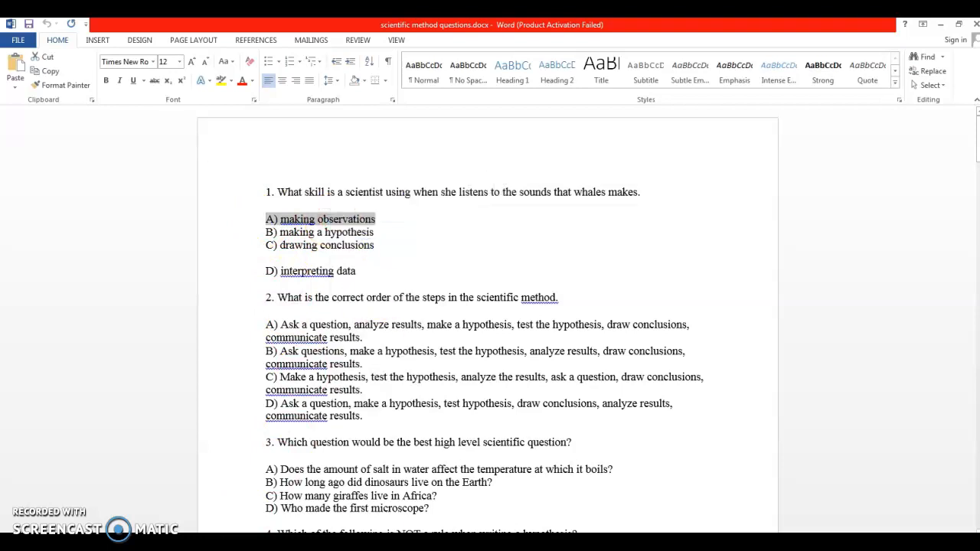
key(alt+Tab)
click(289, 300)
key(ctrl+v)
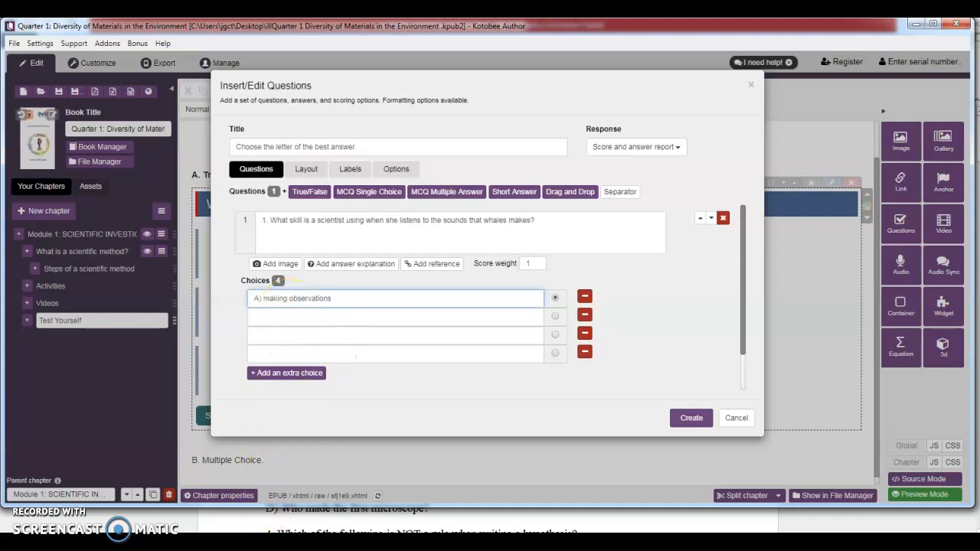
Copy "B) making a hypothesis" from the Word document into the second choice of question 1
key(alt+Tab)
drag(264, 231, 367, 233)
key(ctrl+c)
key(alt+Tab)
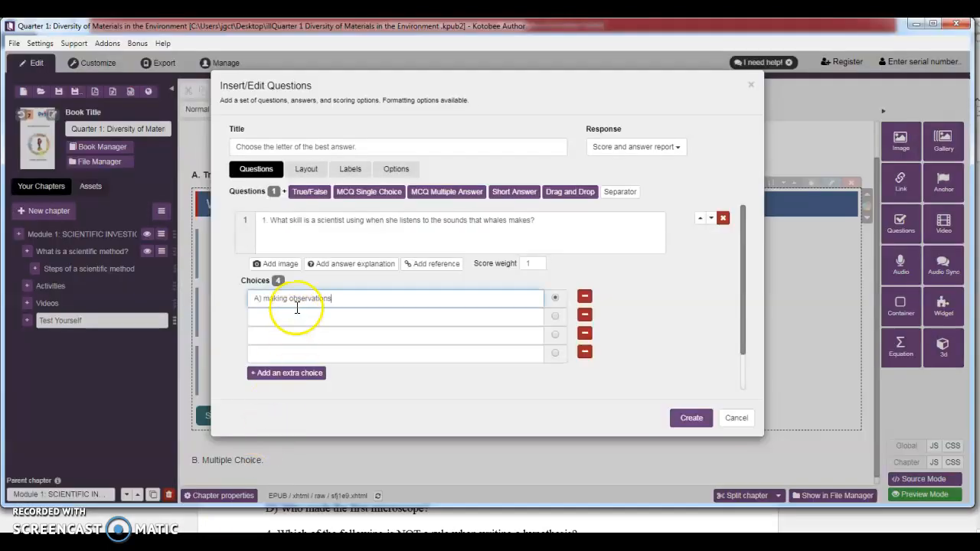
click(291, 321)
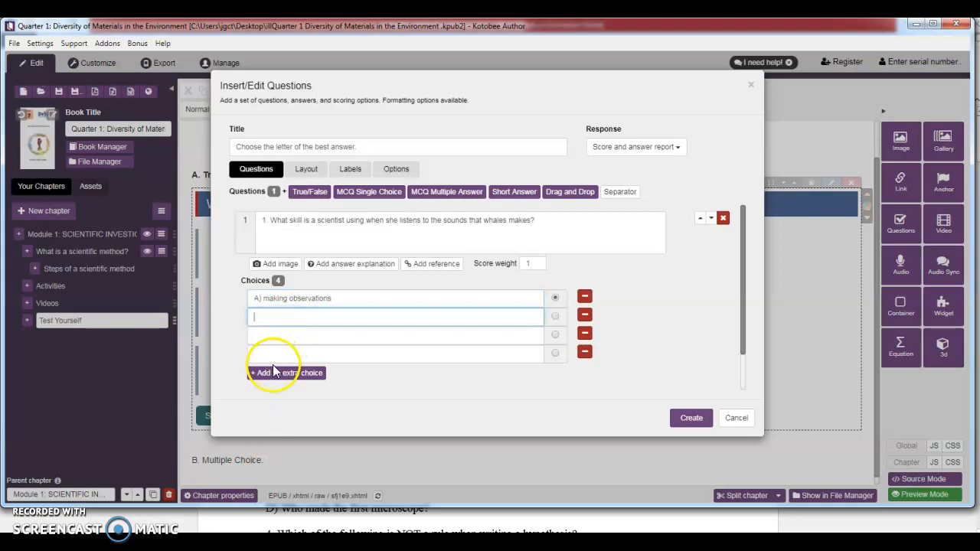
key(ctrl+v)
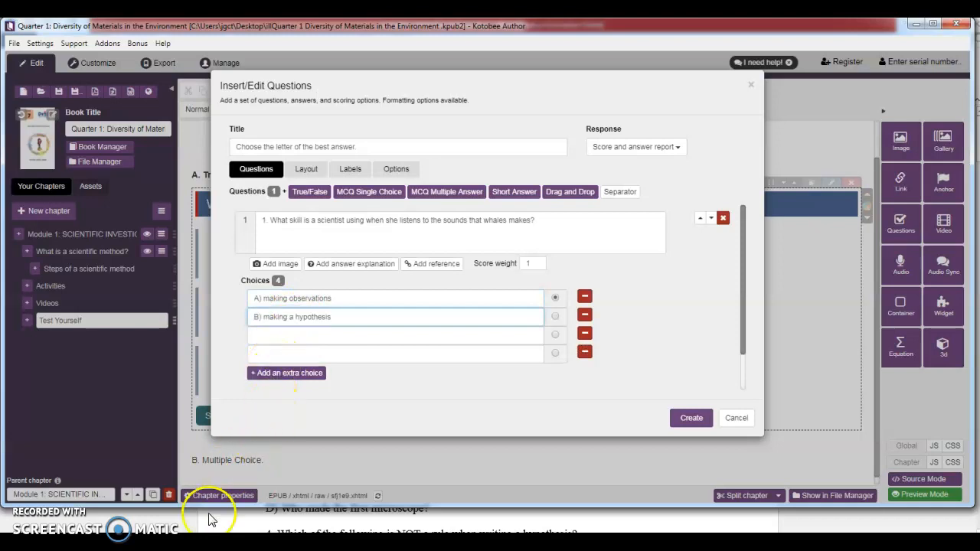
Copy "C) drawing conclusions" from the Word document into the third choice of question 1
key(alt+Tab)
mouse_move(268, 254)
mouse_down()
mouse_move(306, 244)
mouse_move(372, 253)
mouse_up()
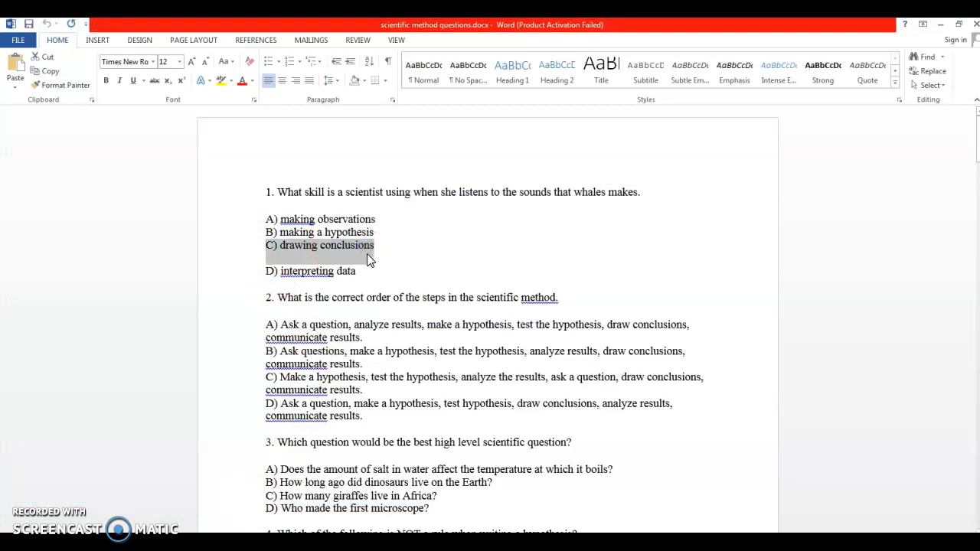
key(alt+Tab)
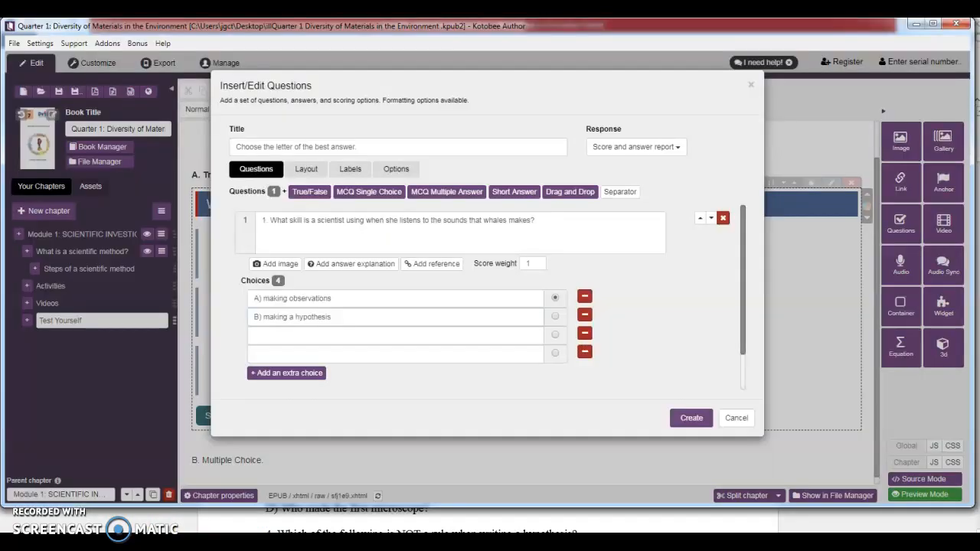
click(280, 335)
key(ctrl+v)
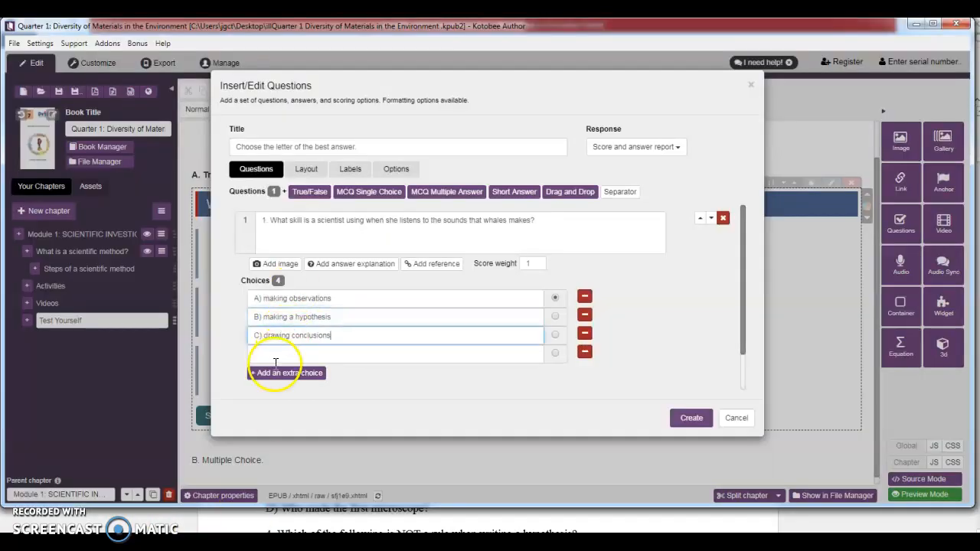
Copy "D) interpreting data" from the Word document into the fourth choice of question 1
click(266, 353)
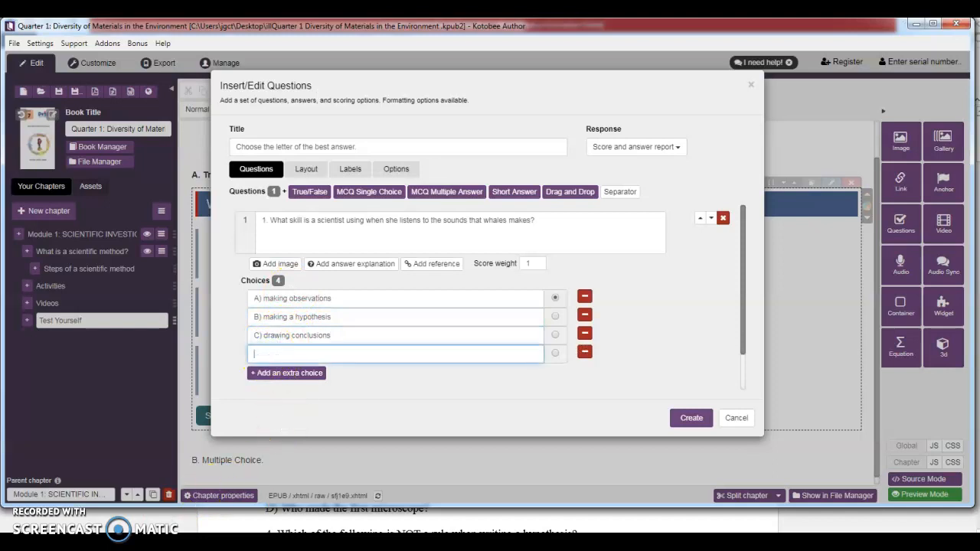
key(alt+Tab)
drag(260, 271, 372, 275)
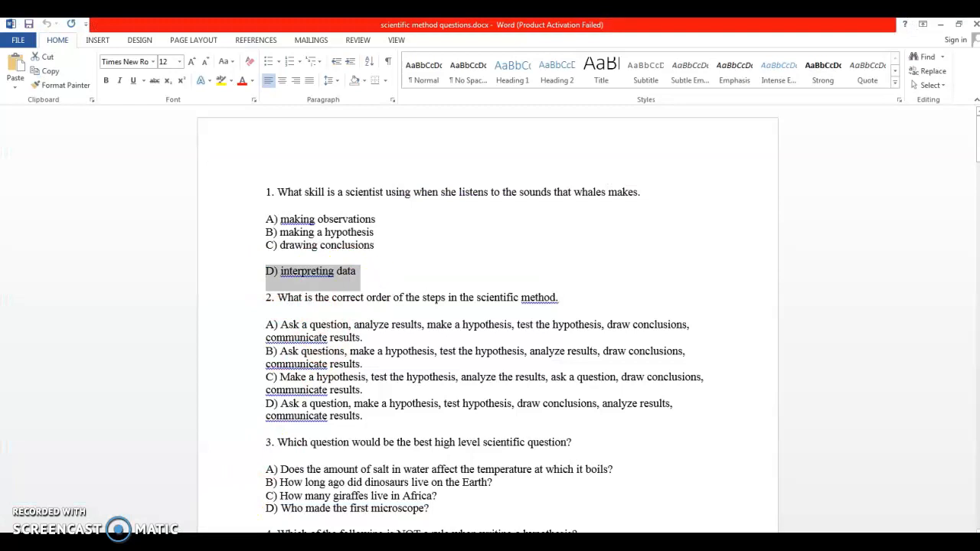
click(220, 542)
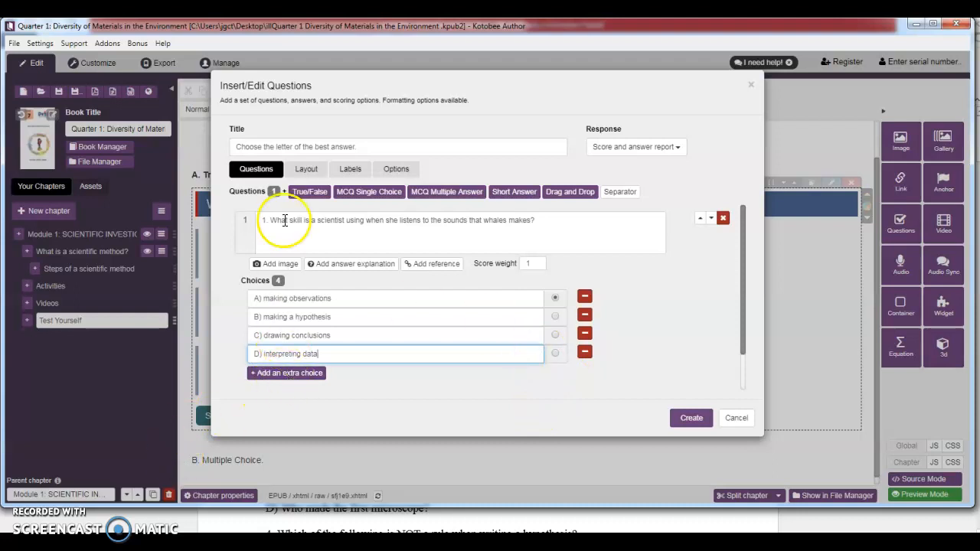
Add a second single-choice question with the text "2. What is the correct order of the steps in the scientific method." copied from the Word document
click(369, 198)
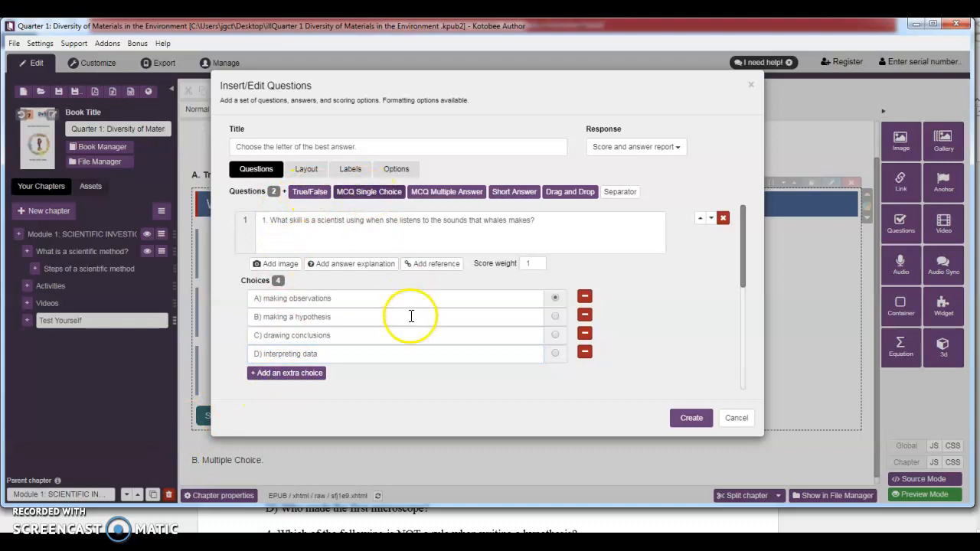
scroll(406, 313, down, 5)
scroll(408, 318, up, 5)
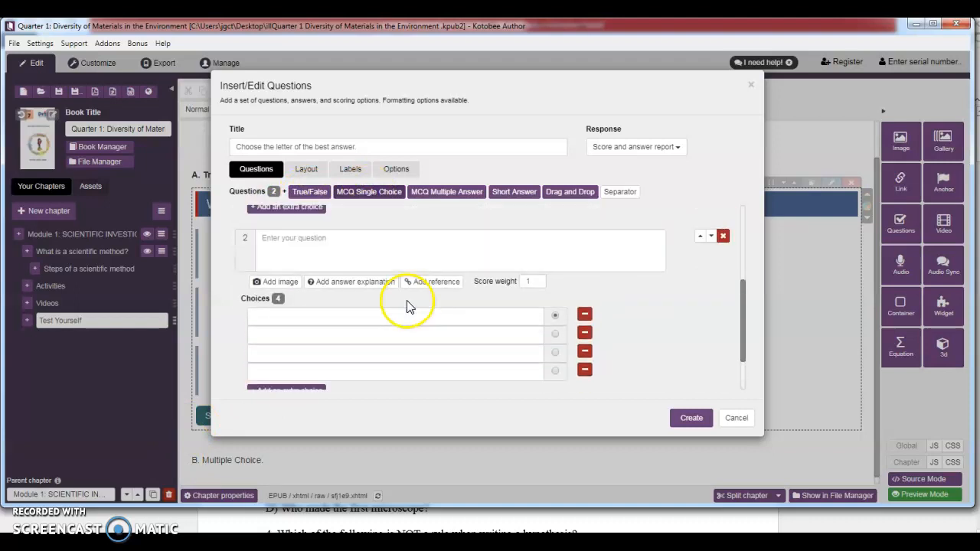
scroll(405, 316, down, 5)
click(339, 291)
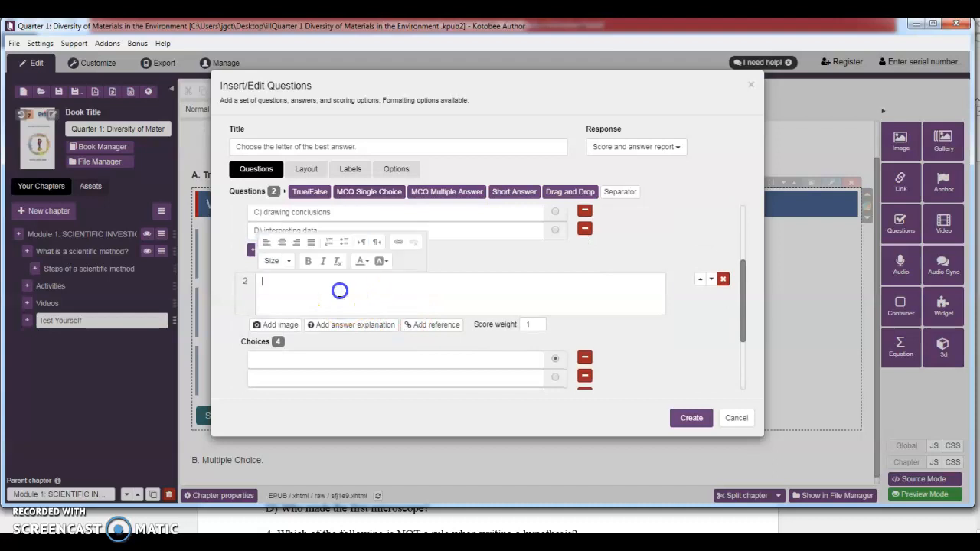
key(alt+Tab)
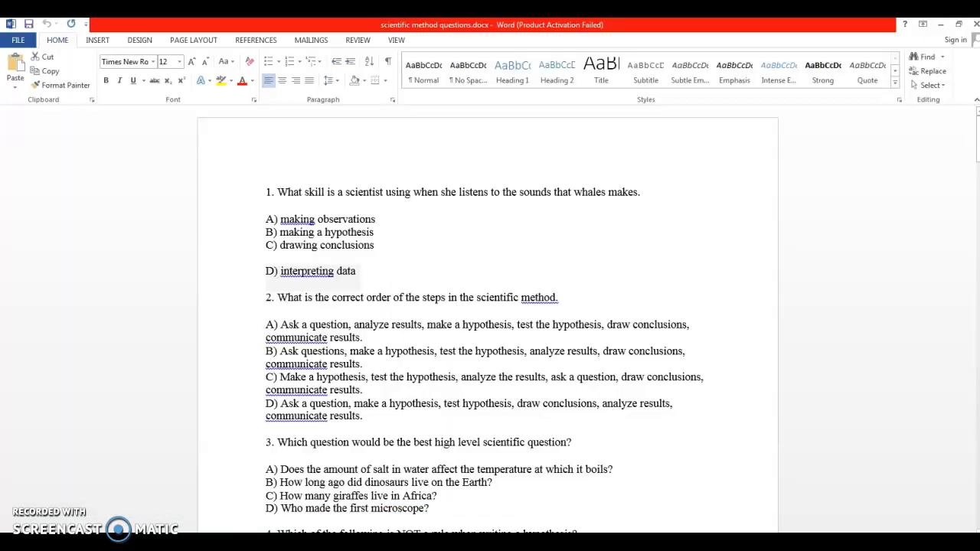
drag(262, 300, 574, 296)
right_click(473, 304)
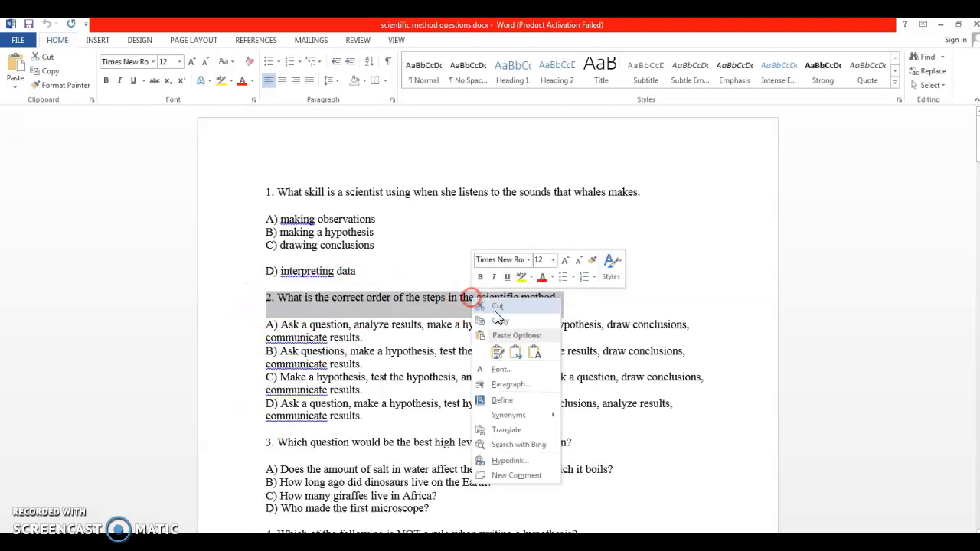
click(501, 319)
key(alt+Tab)
click(303, 294)
key(ctrl+v)
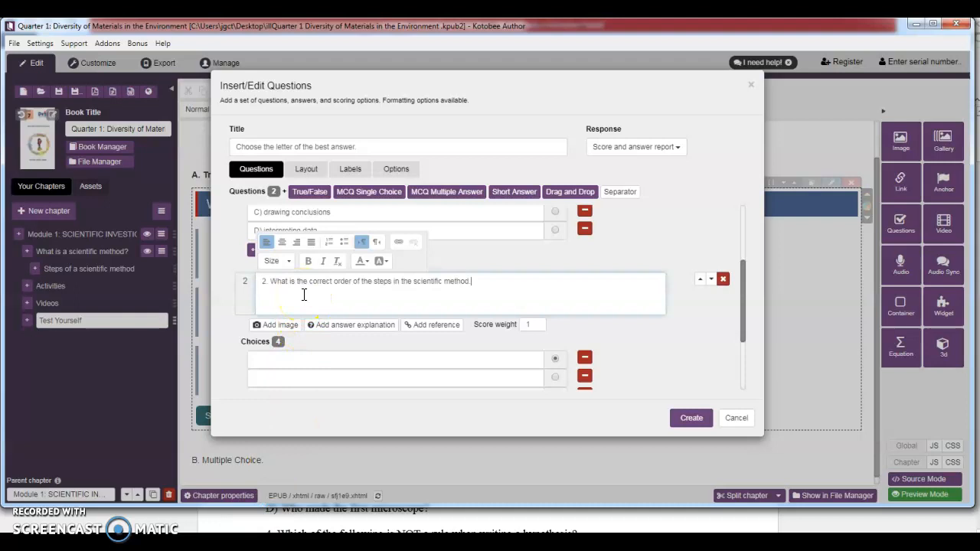
Copy answer A, starting "Ask a question, analyze results, make a hypothesis", from the Word document into the first choice of question 2
click(314, 357)
scroll(325, 306, down, 2)
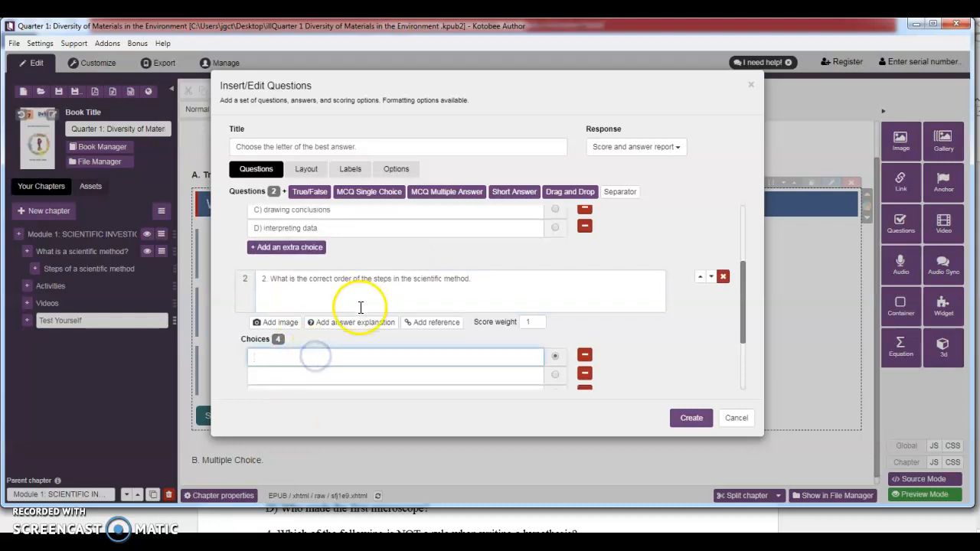
key(alt+Tab)
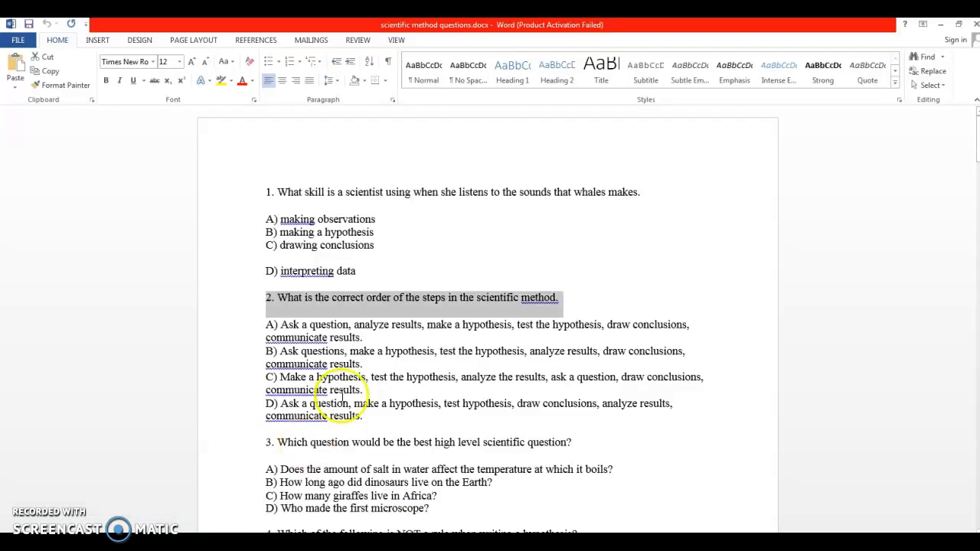
drag(264, 326, 366, 339)
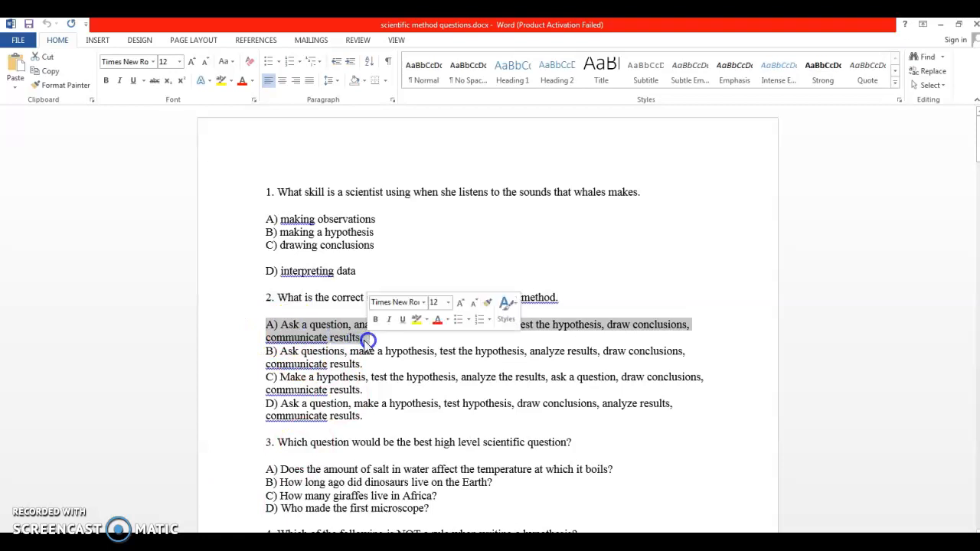
right_click(329, 327)
click(357, 350)
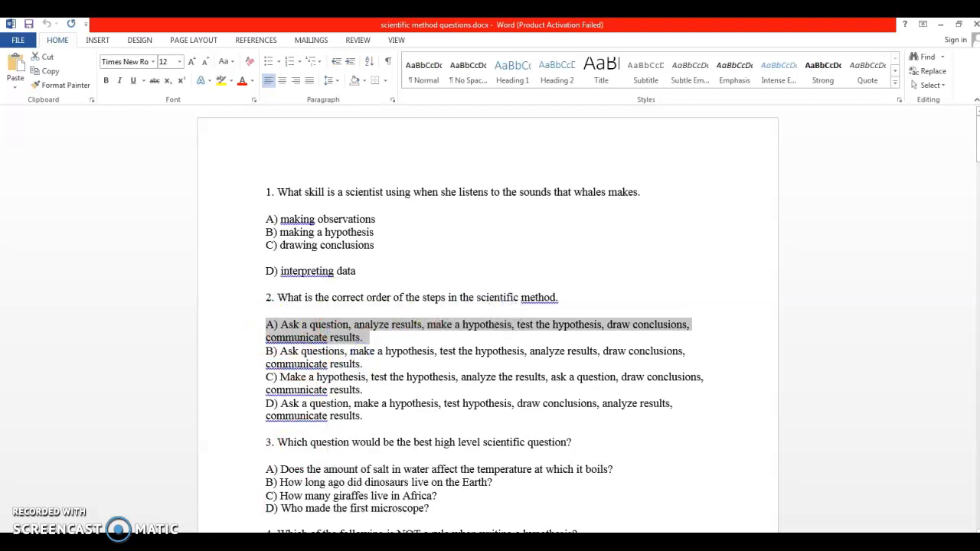
key(alt+Tab)
click(313, 262)
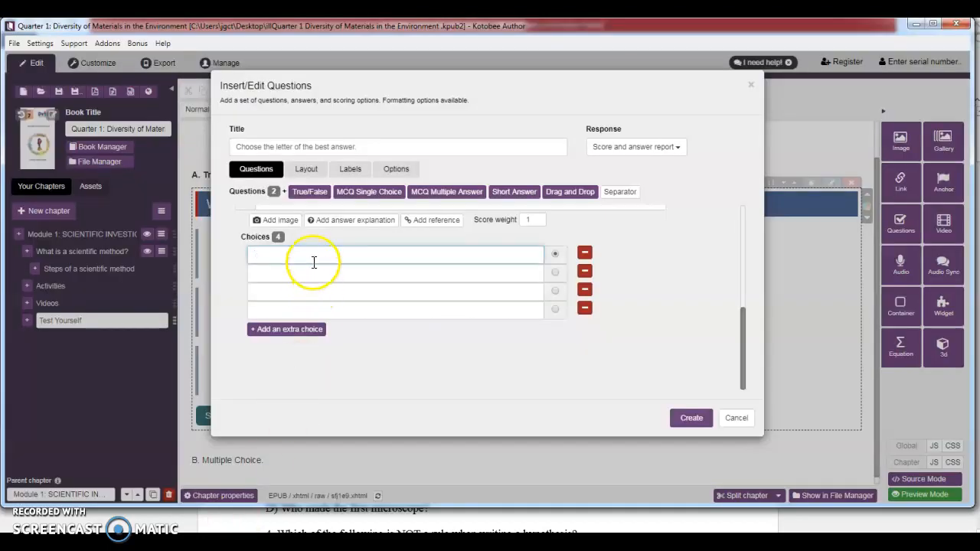
key(ctrl+v)
click(319, 274)
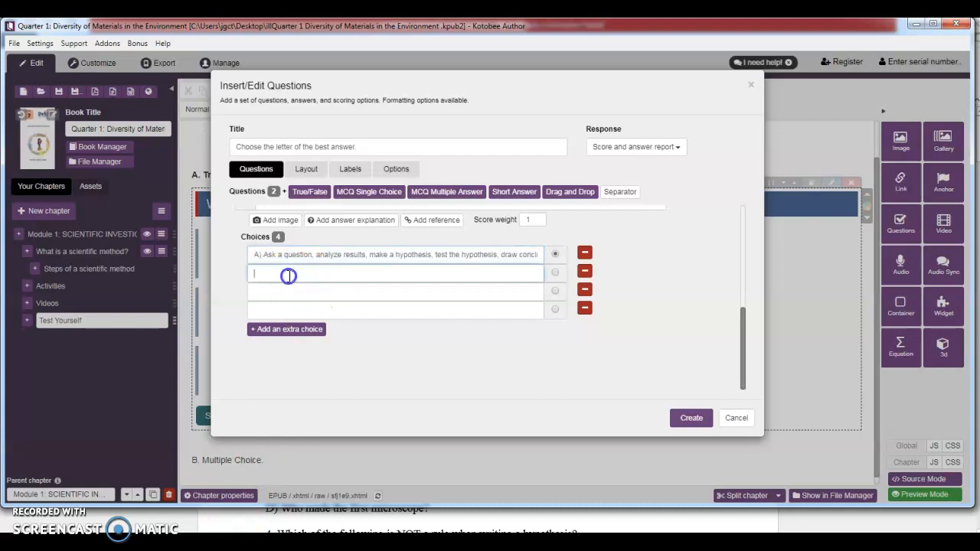
Copy answer B, starting "Ask questions, make a hypothesis", from the Word document into the second choice of question 2
key(alt+Tab)
drag(266, 351, 373, 366)
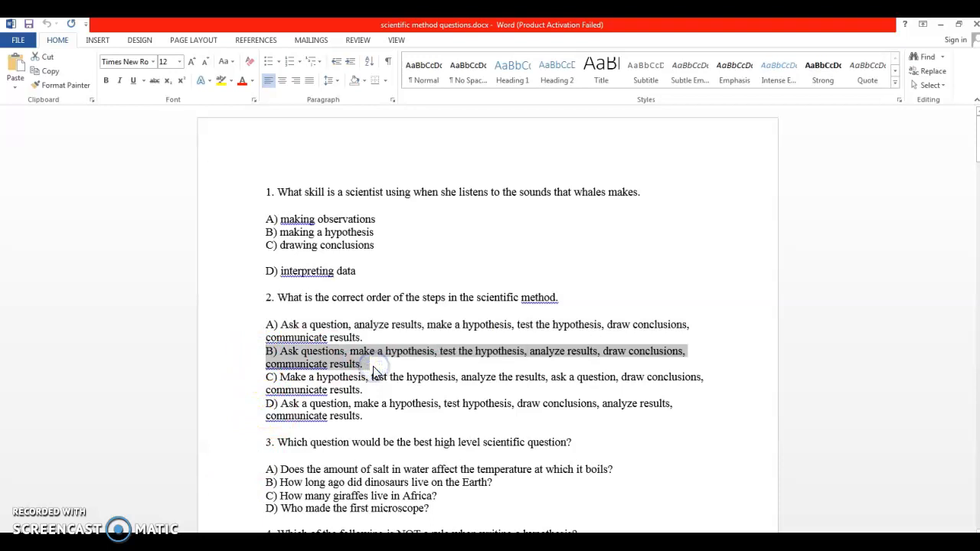
key(alt+Tab)
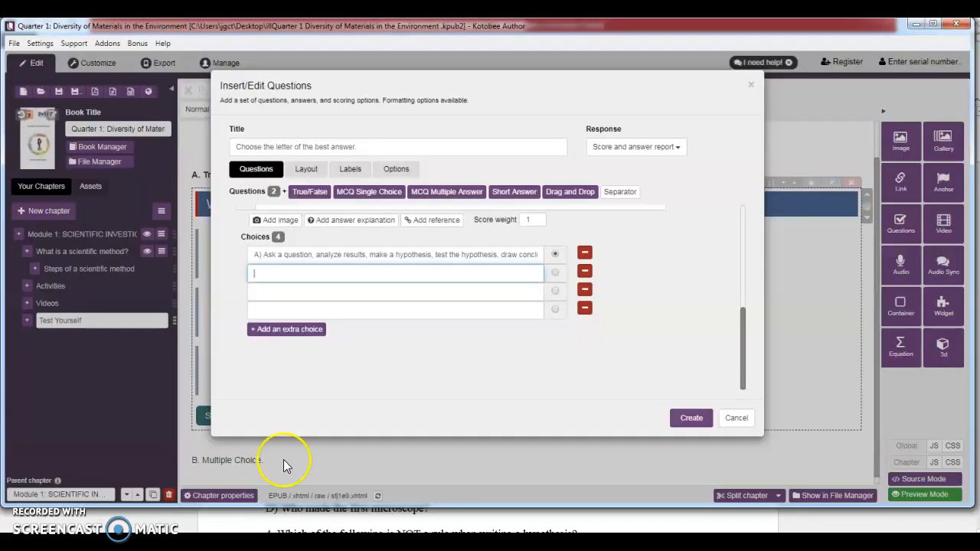
key(ctrl+v)
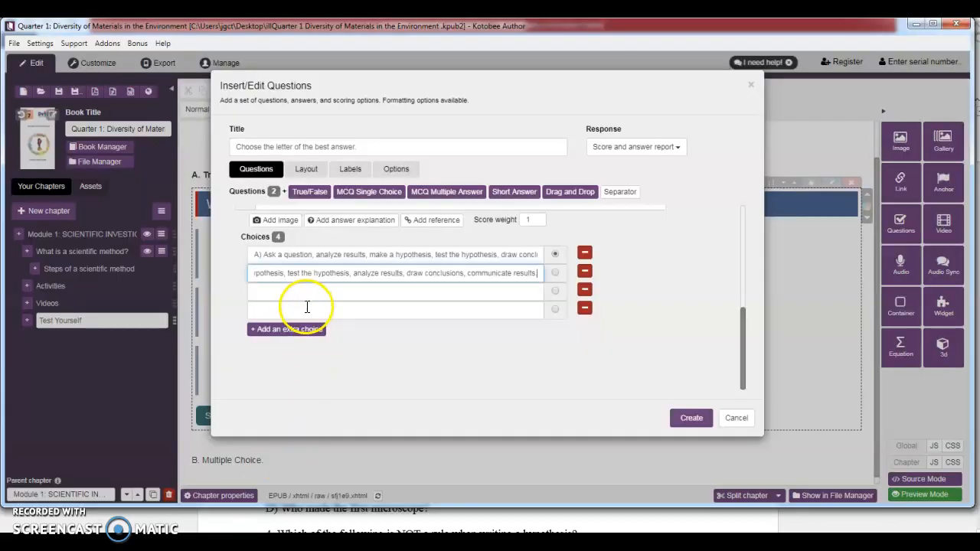
Copy answer C, starting "Make a hypothesis, test the hypothesis", from the Word document into the third choice of question 2
key(alt+Tab)
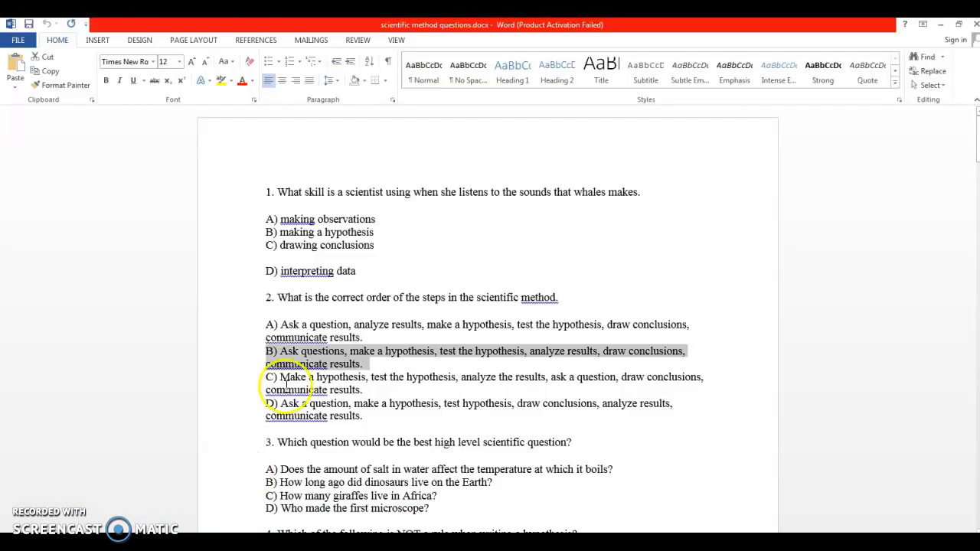
drag(262, 375, 384, 397)
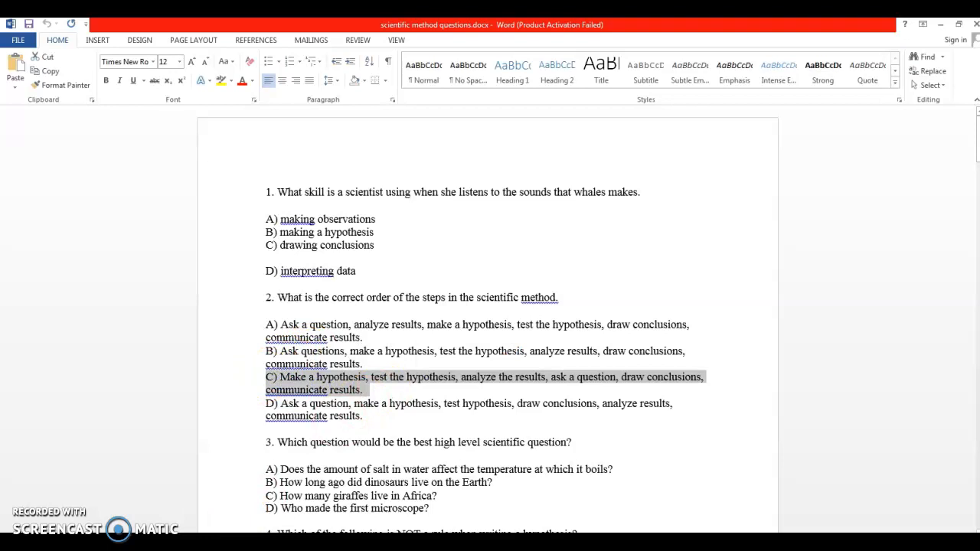
key(alt+Tab)
click(299, 290)
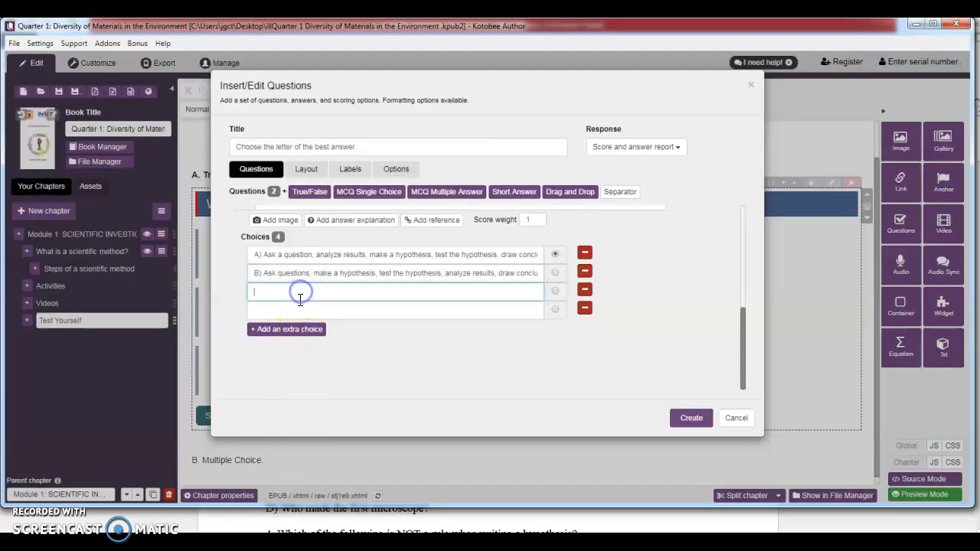
key(ctrl+v)
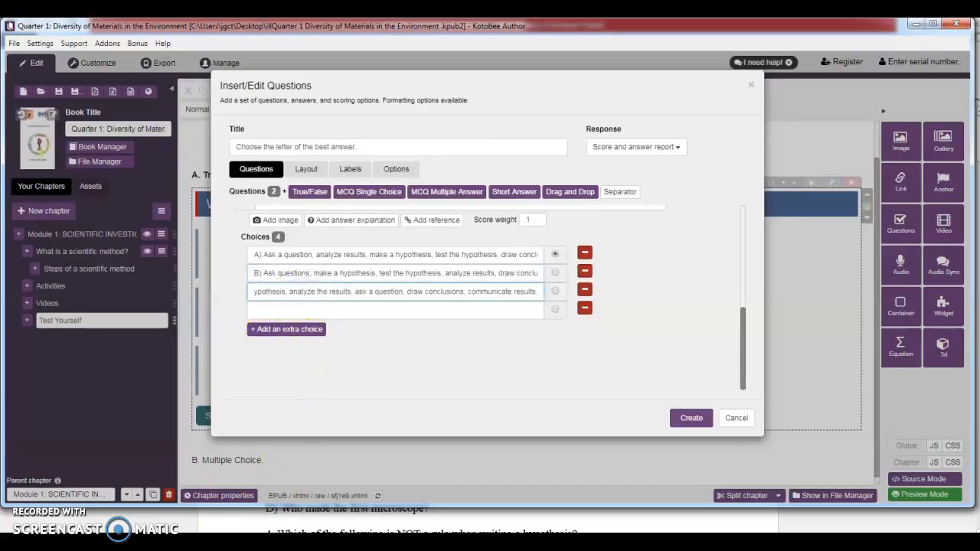
Copy answer D, starting "Ask a question, make a hypothesis", from the Word document into the fourth choice of question 2
key(alt+Tab)
drag(260, 403, 421, 420)
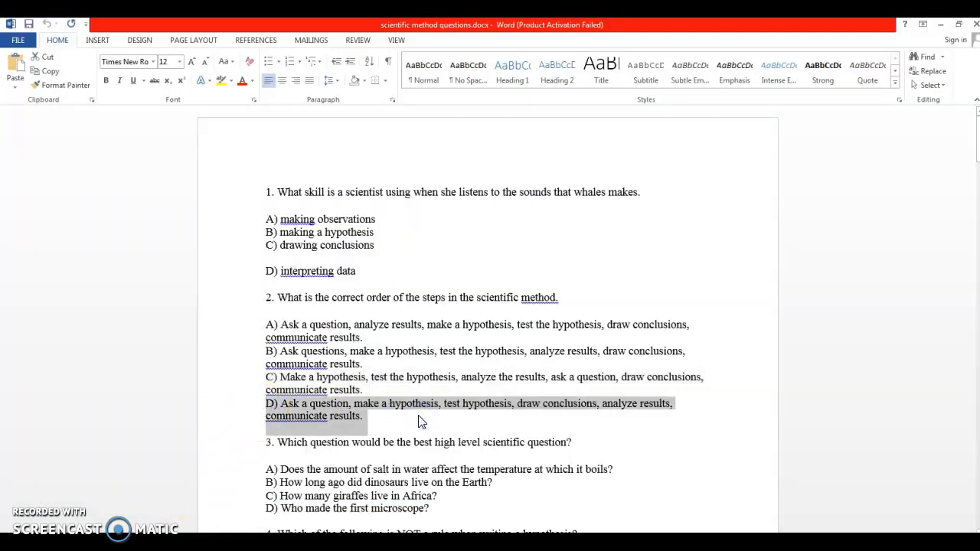
key(ctrl+c)
key(alt+Tab)
click(313, 309)
key(ctrl+v)
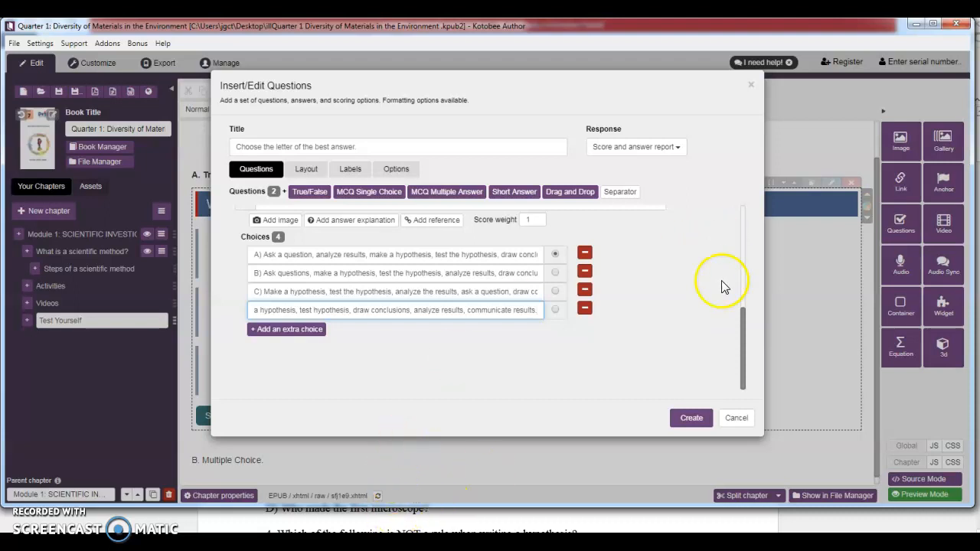
Mark choice B as the correct answer of question 2 and review both questions
mouse_move(743, 310)
mouse_down()
mouse_move(740, 229)
mouse_move(737, 299)
mouse_up()
click(555, 289)
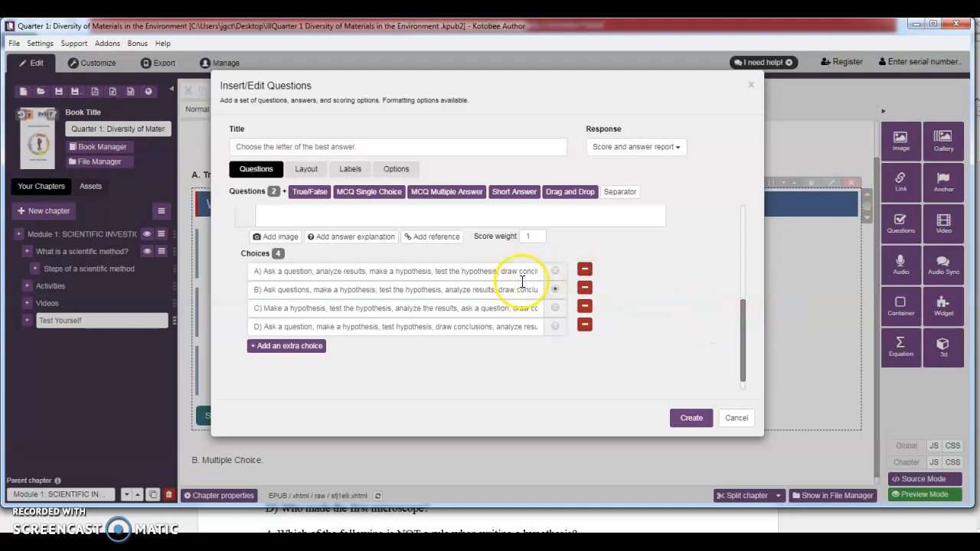
scroll(523, 282, up, 1)
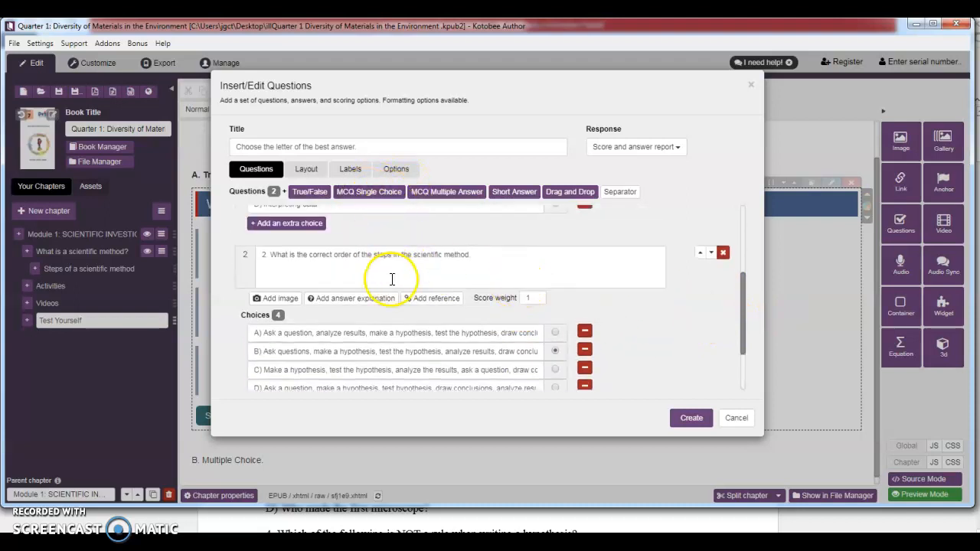
scroll(387, 299, down, 1)
scroll(350, 314, up, 4)
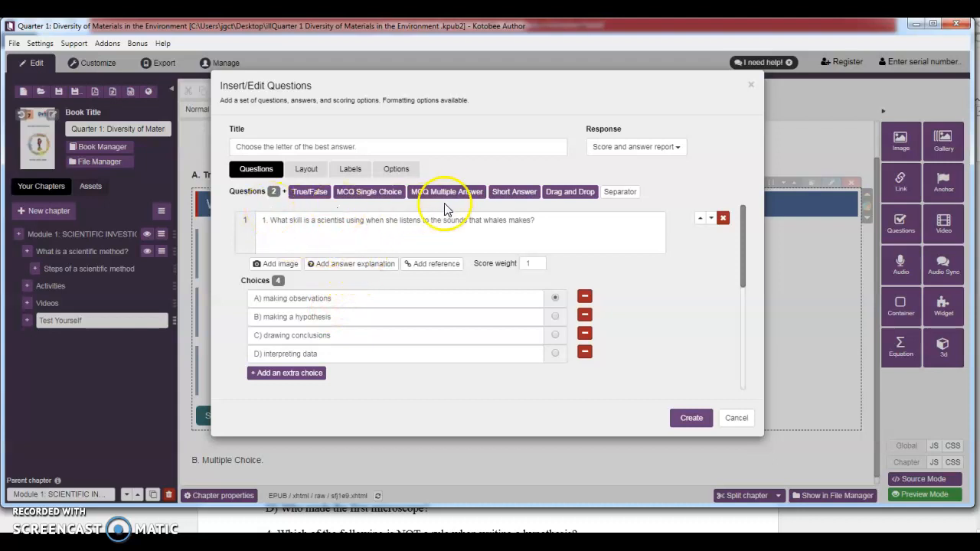
Set the number of questions to 2, passing score to 1 and total score to 2, and create the question set
click(397, 171)
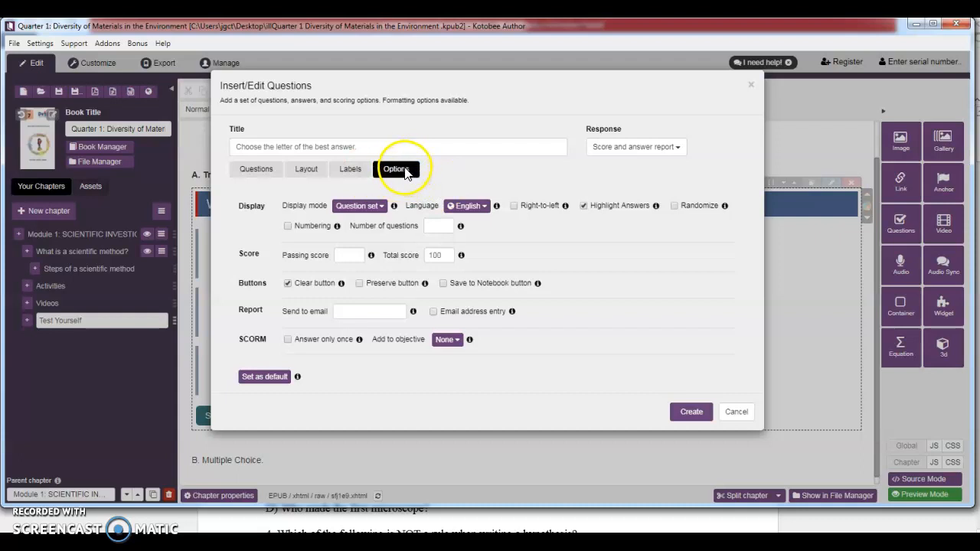
click(433, 226)
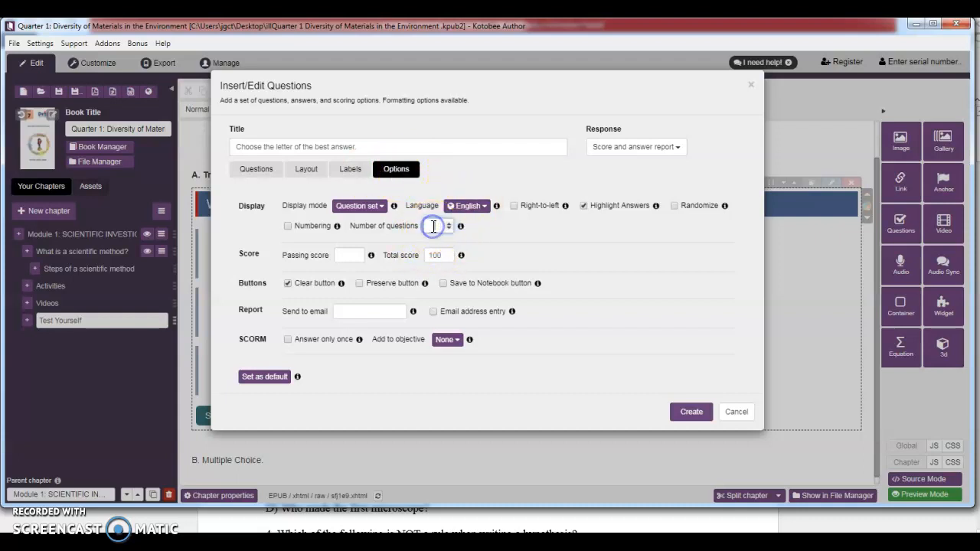
text(2)
click(347, 256)
drag(441, 256, 407, 254)
text(2)
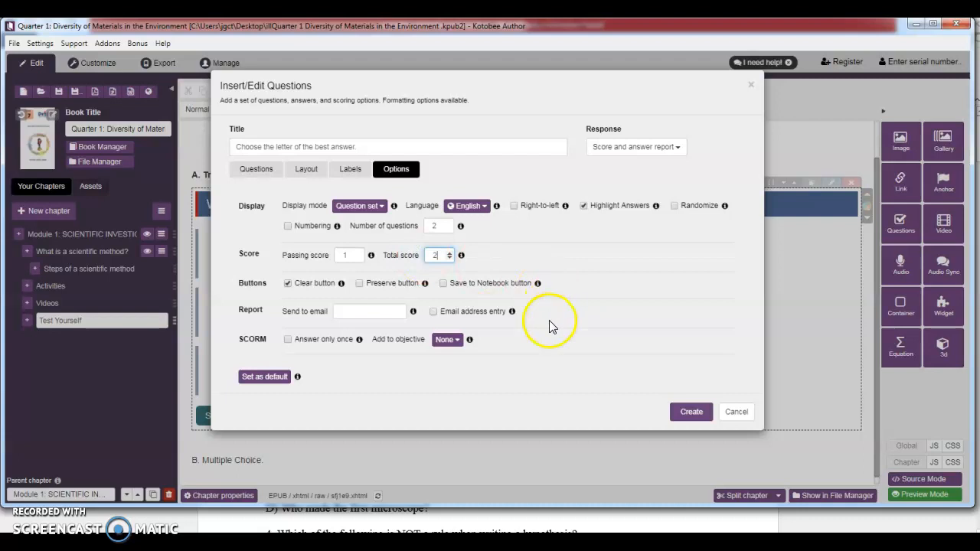
click(693, 411)
click(628, 382)
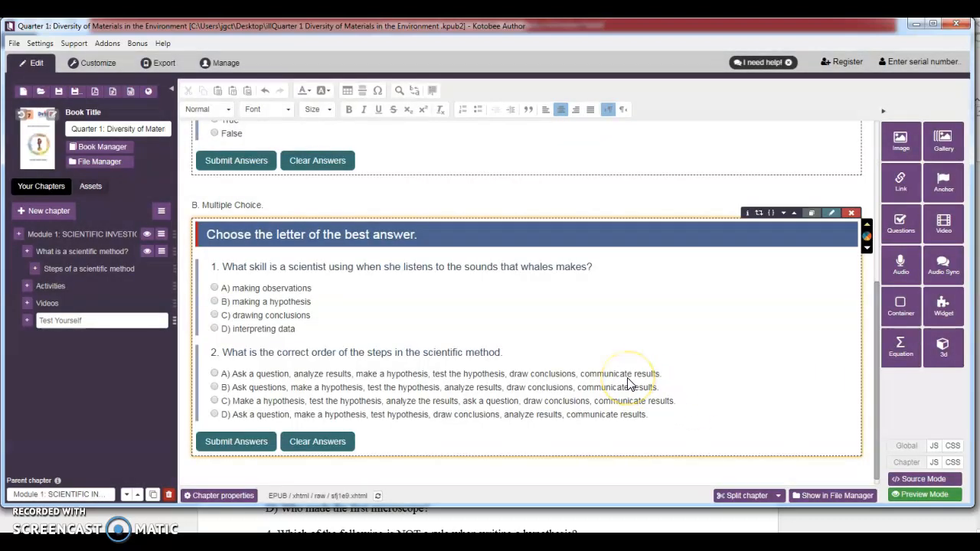
Preview the e-book and page through to the Multiple Choice set in the Test Yourself chapter
click(91, 63)
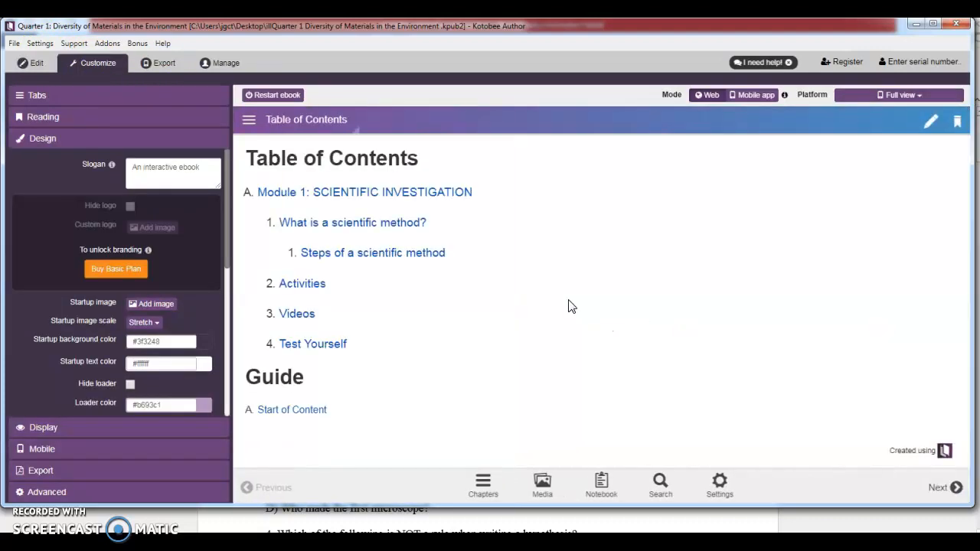
click(949, 489)
click(947, 490)
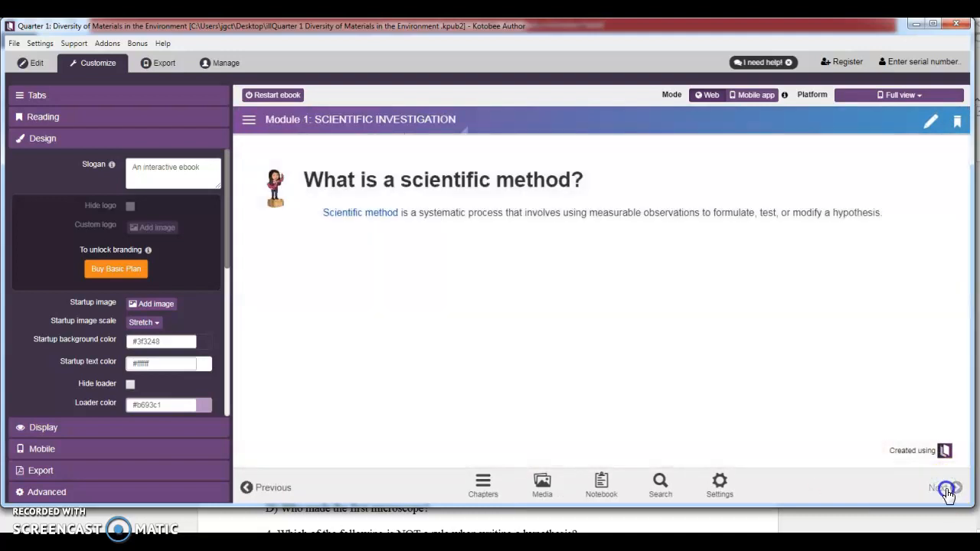
click(947, 490)
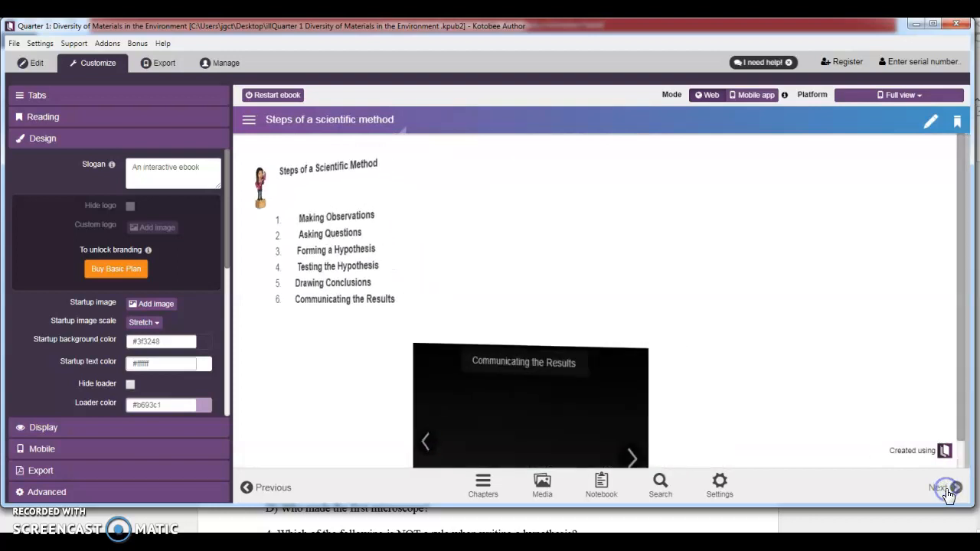
click(946, 490)
click(946, 491)
scroll(569, 372, down, 5)
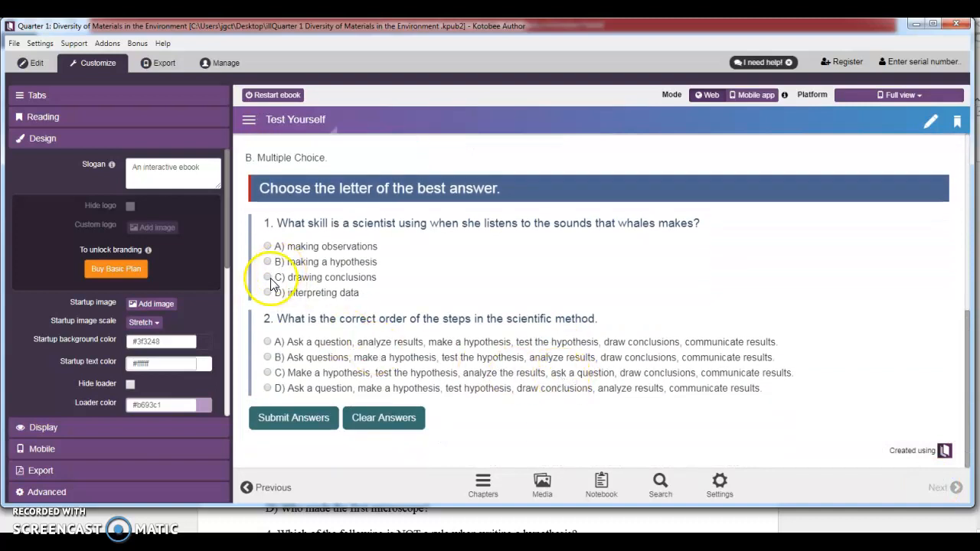
Test the Multiple Choice set by submitting A for question 1 and C for question 2, and dismiss the score report
click(268, 246)
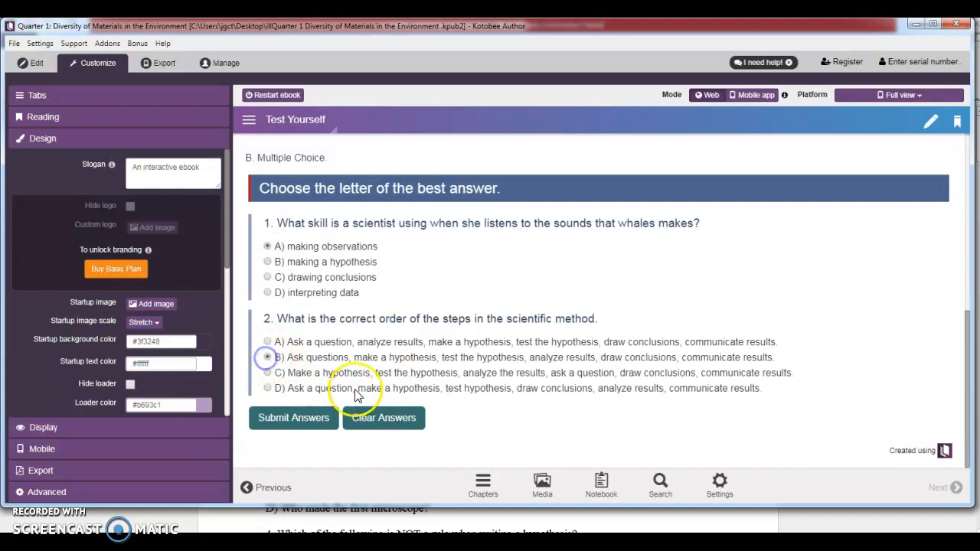
click(268, 372)
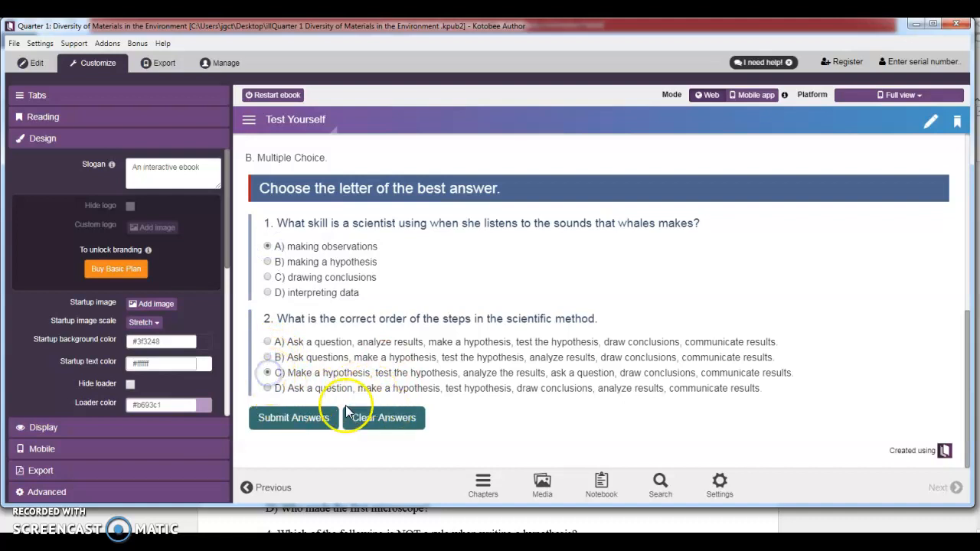
click(297, 420)
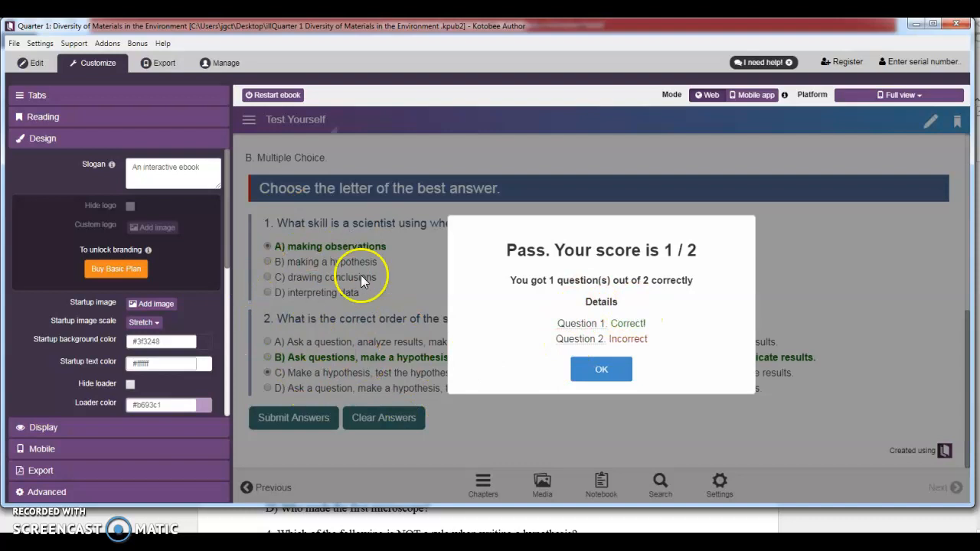
click(620, 368)
Return to editing the chapter and add a bold "3d" heading below the Multiple Choice question set
click(36, 61)
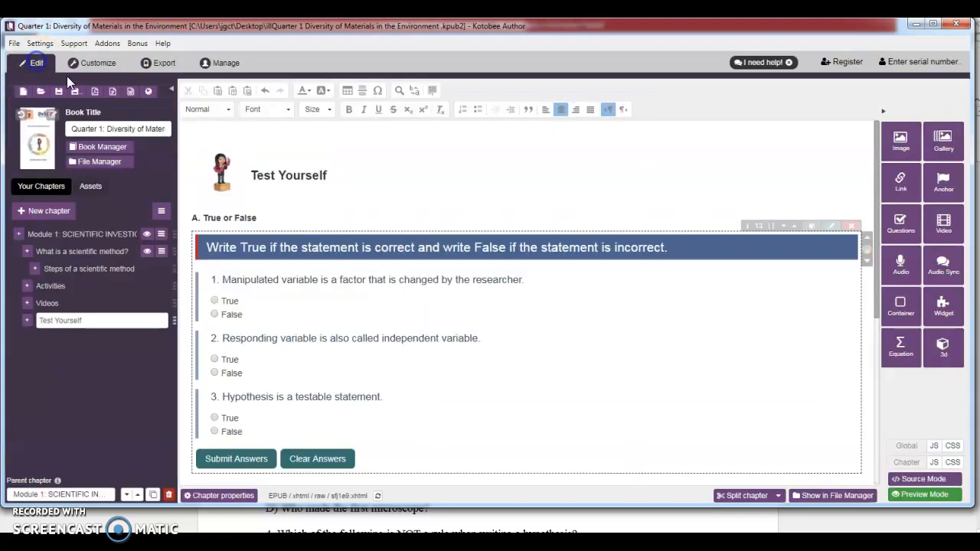
scroll(612, 389, down, 5)
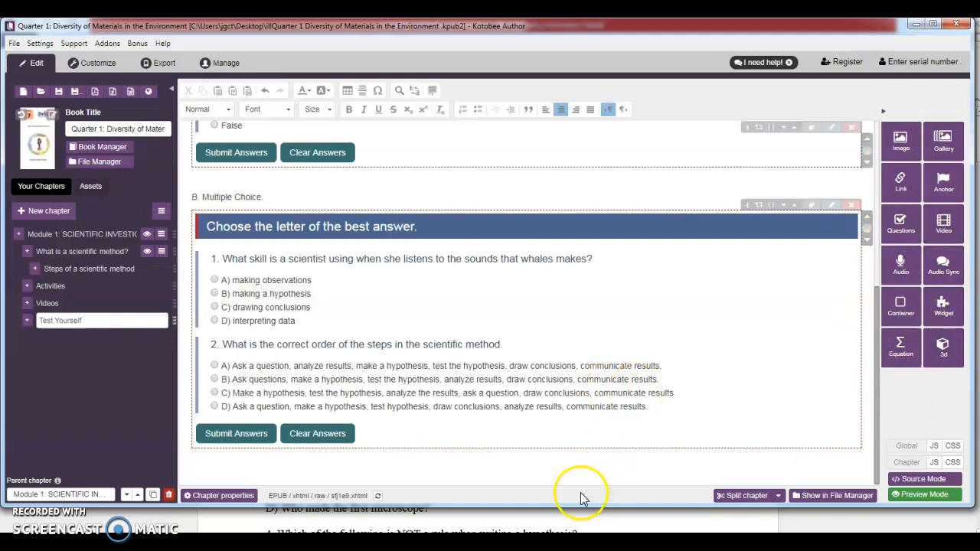
click(488, 472)
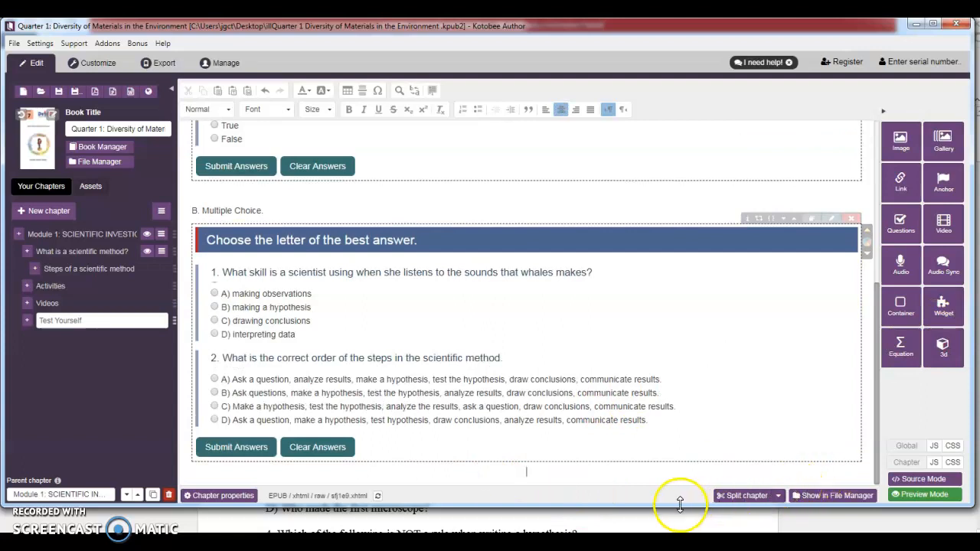
key(Return)
click(510, 453)
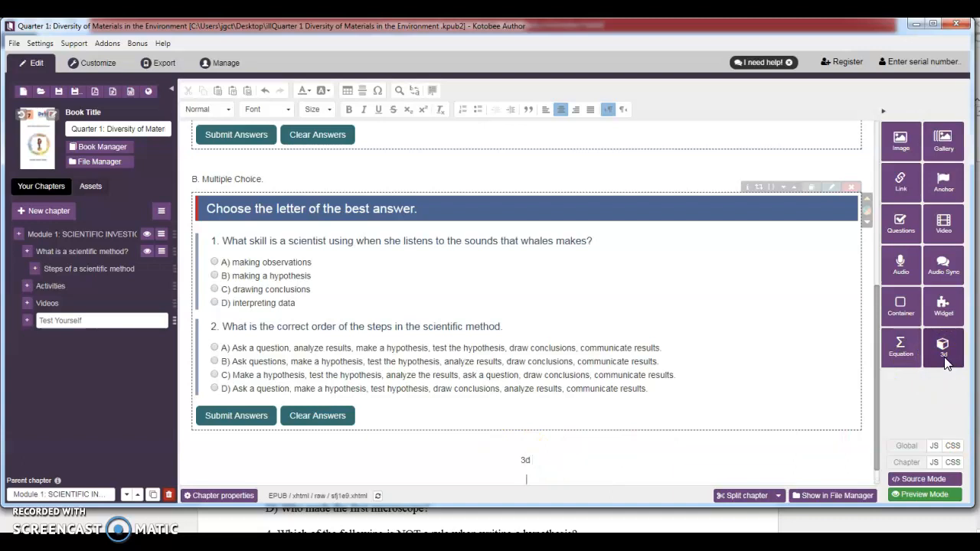
drag(569, 454, 493, 464)
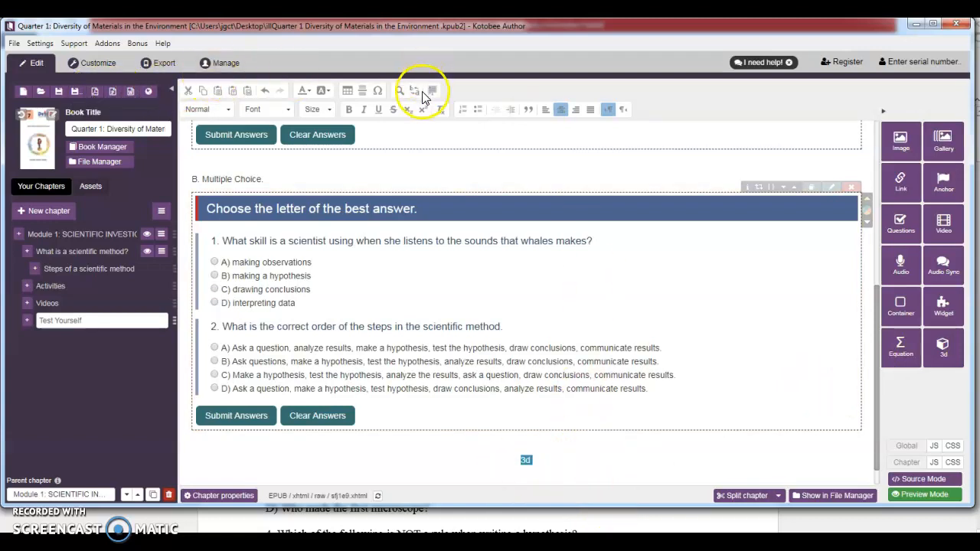
click(348, 110)
click(580, 467)
scroll(766, 448, down, 1)
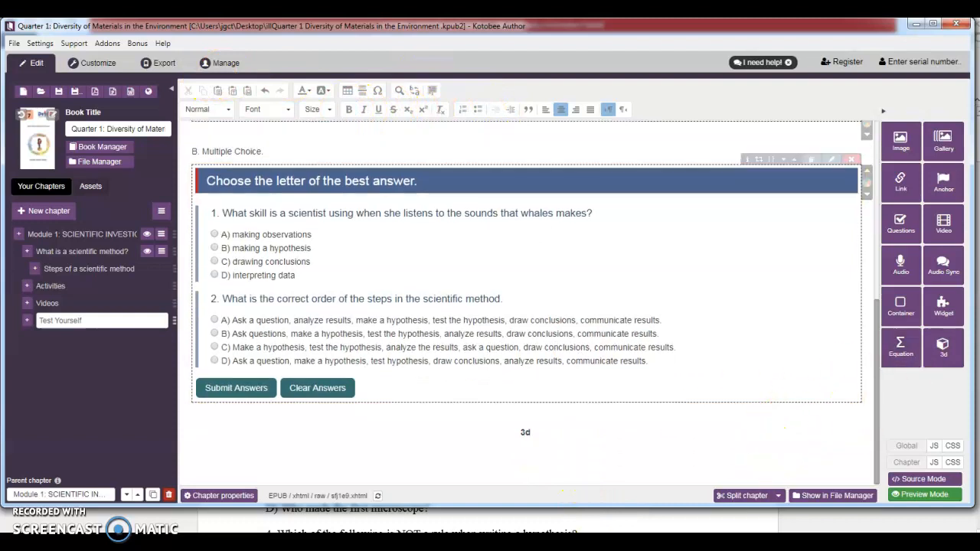
click(950, 340)
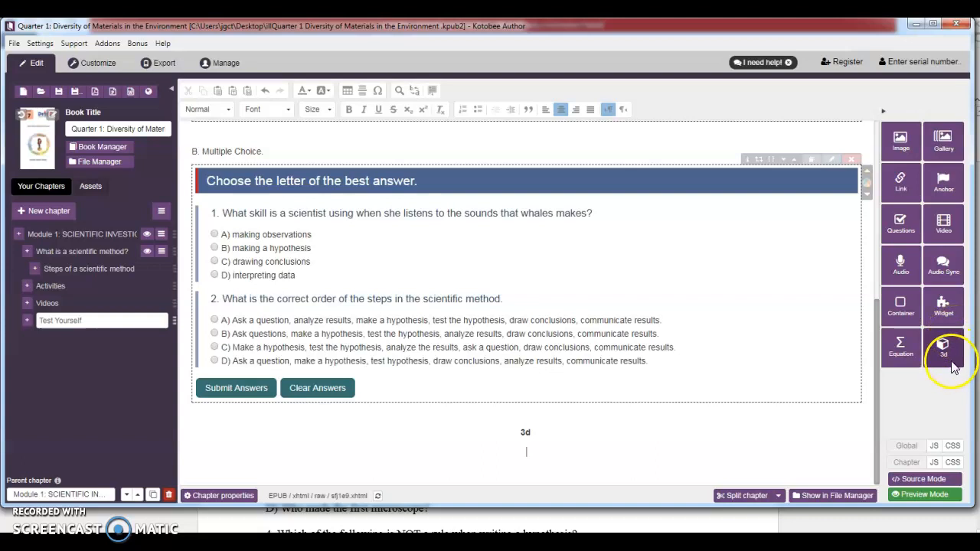
click(948, 358)
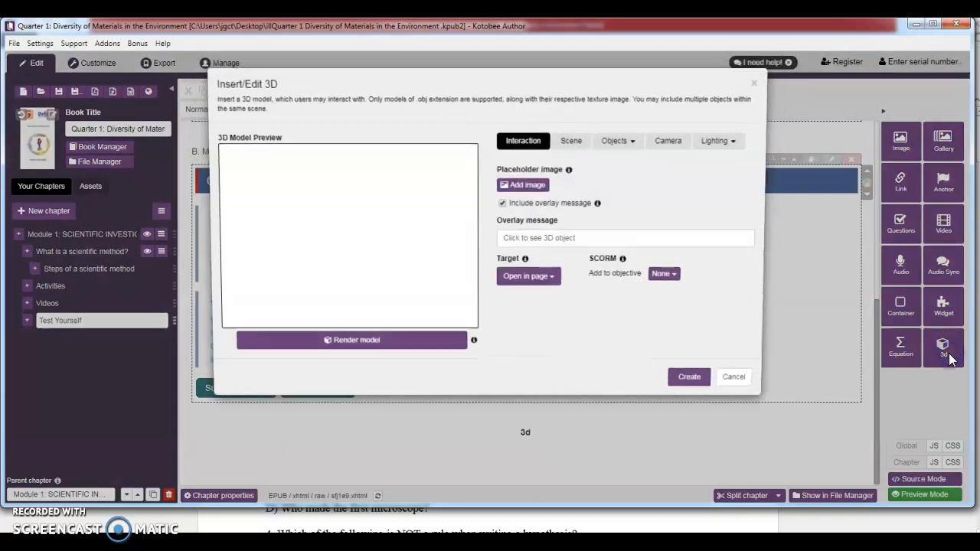
click(529, 187)
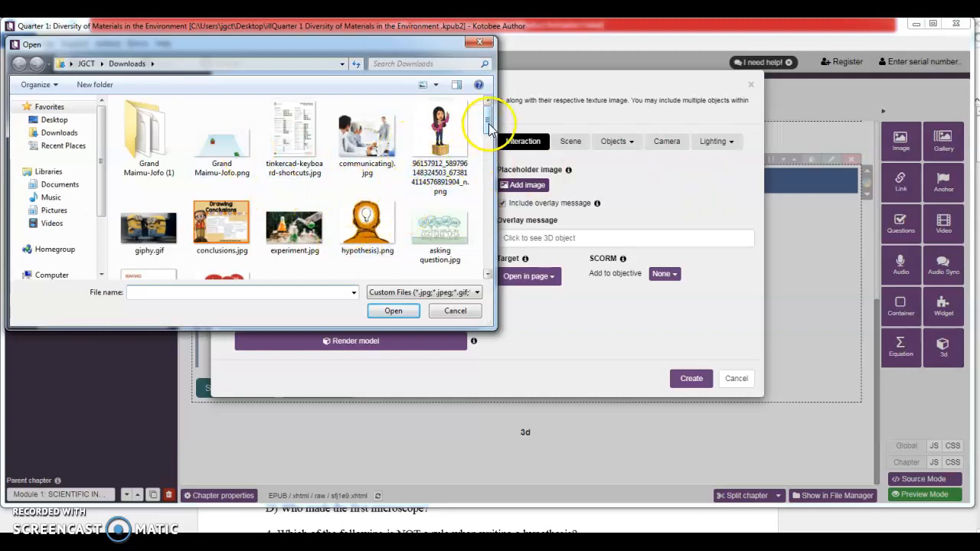
drag(488, 129, 488, 145)
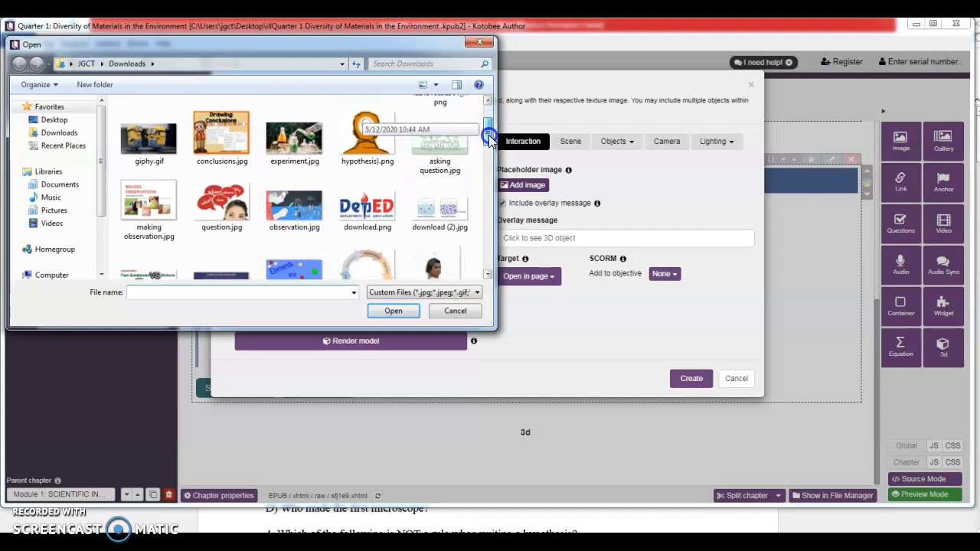
drag(488, 142, 488, 159)
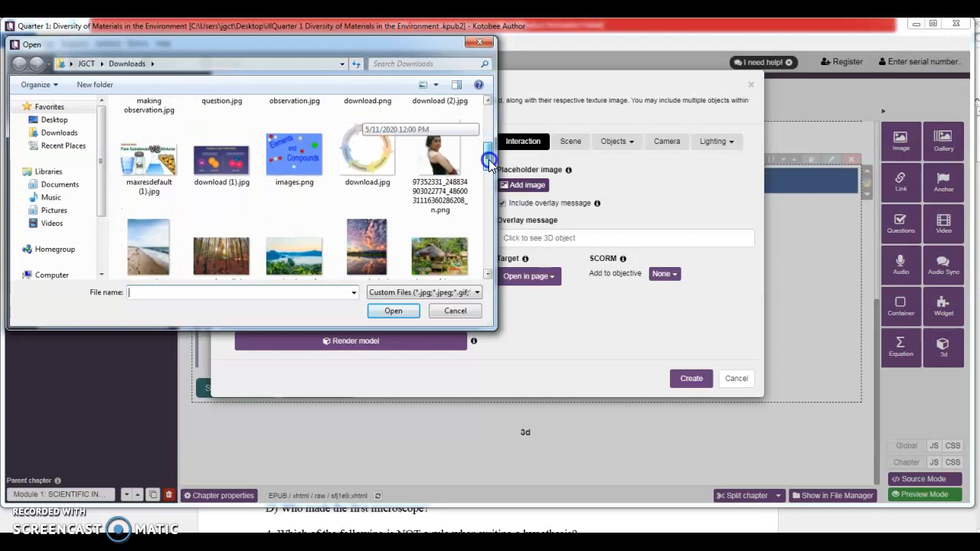
click(479, 41)
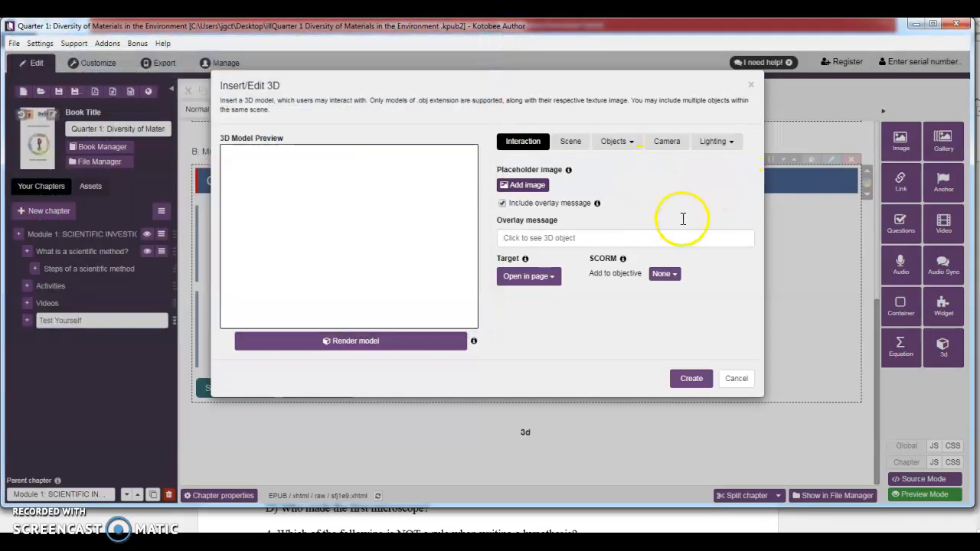
click(751, 84)
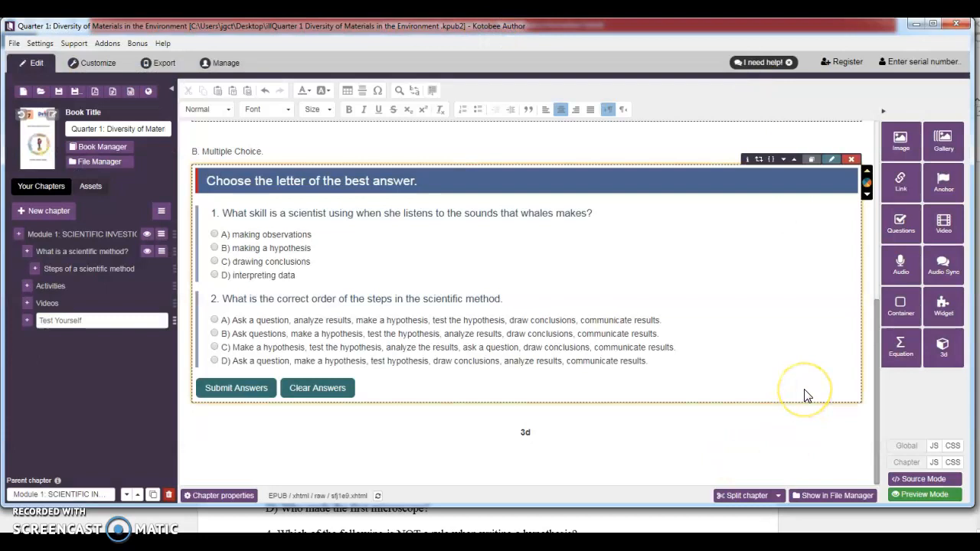